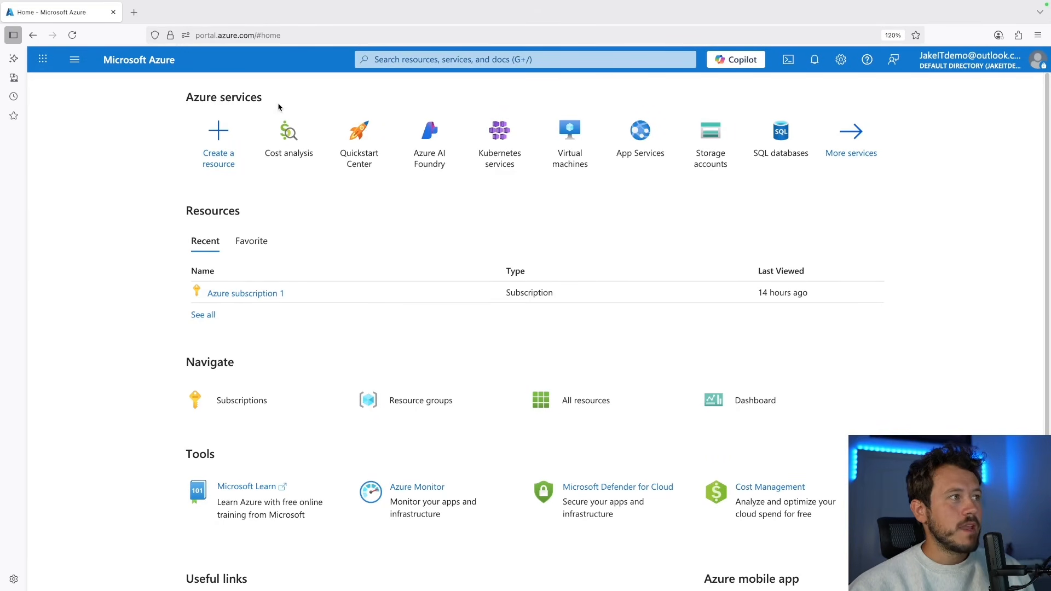
Start creating a virtual machine and add a new resource group named rg-labtest-1 for it
{"action": "left_click", "coordinate": [220, 142]}
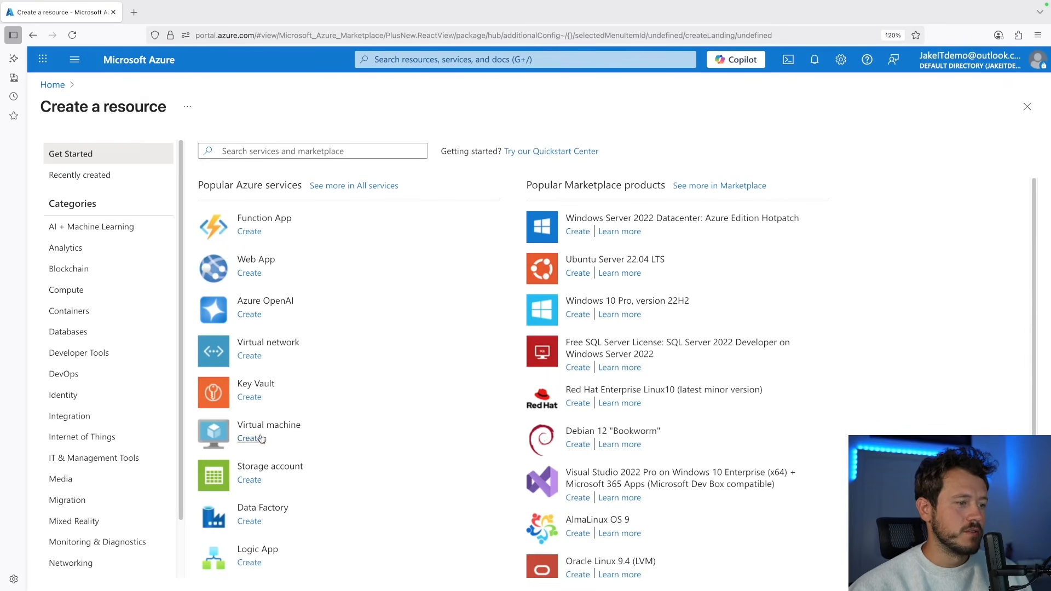
{"action": "left_click", "coordinate": [249, 438]}
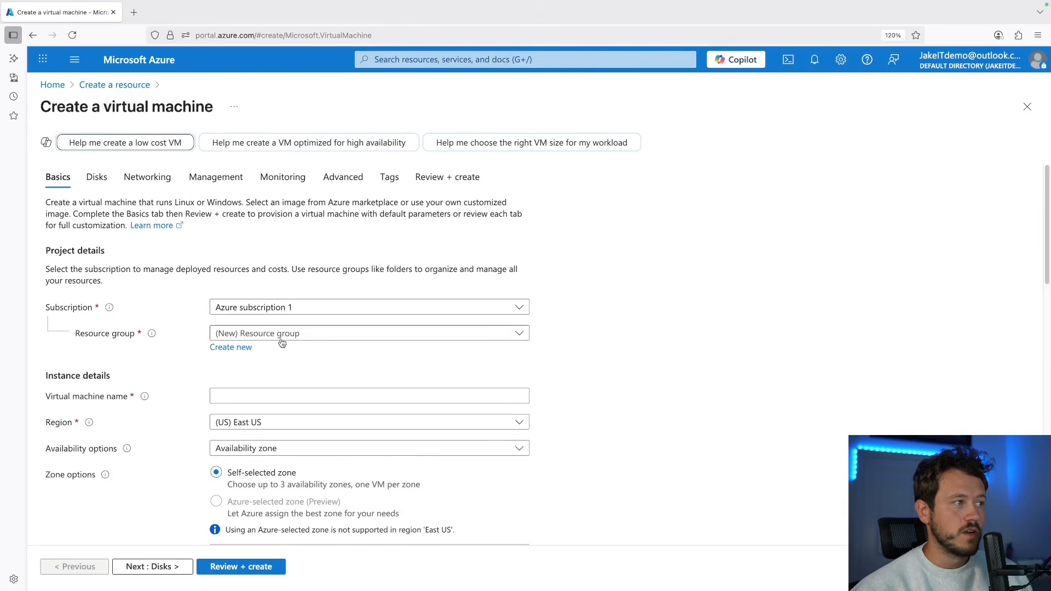
{"action": "left_click", "coordinate": [231, 349]}
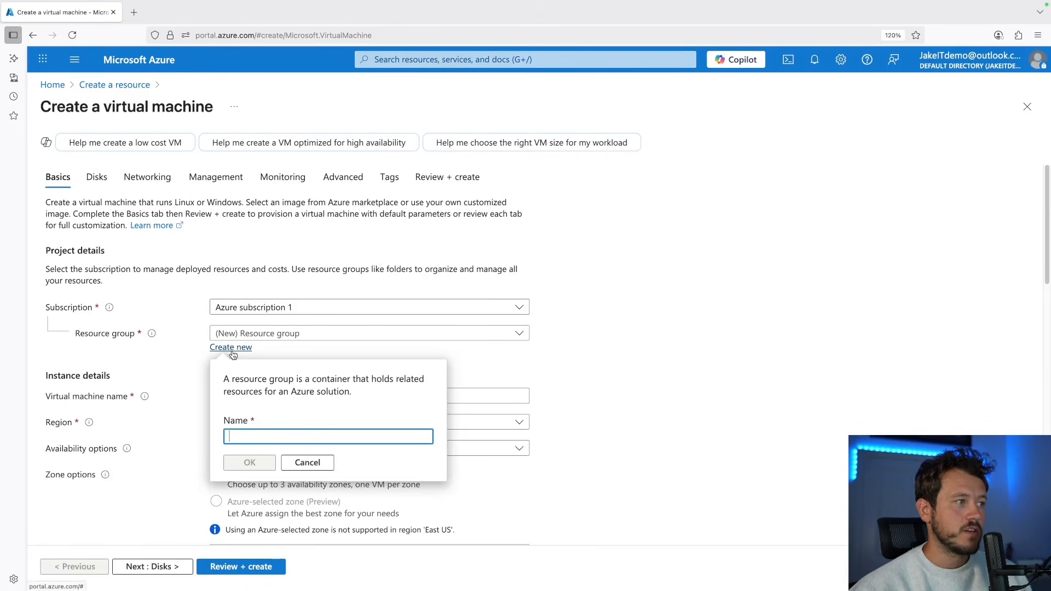
{"action": "type", "text": "rg"}
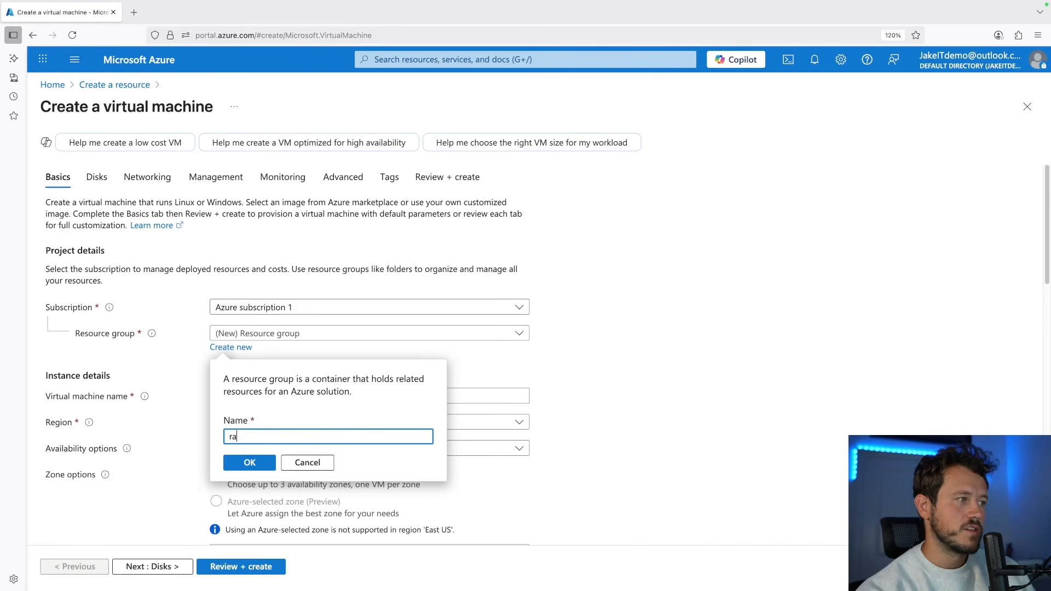
{"action": "type", "text": "-labtest"}
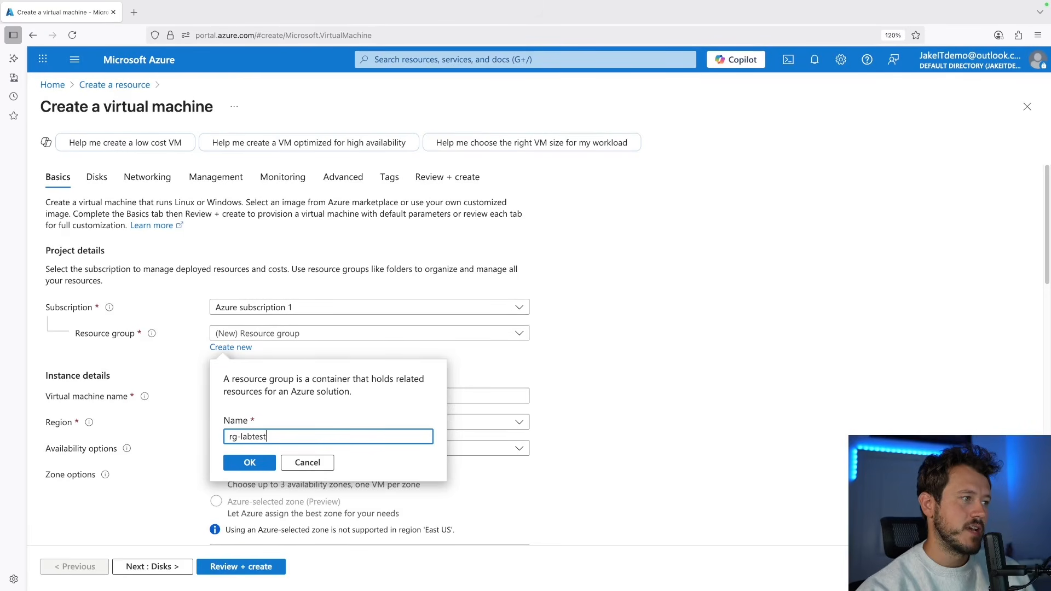
{"action": "type", "text": "-1"}
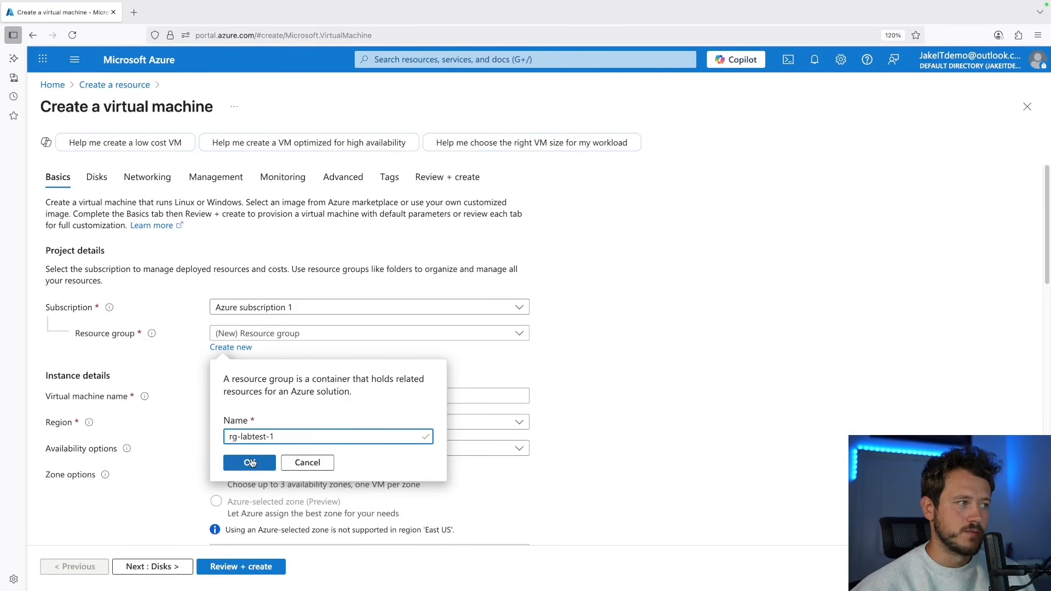
{"action": "left_click", "coordinate": [251, 463]}
Name the virtual machine lab-vm and keep Availability zone as its availability option
{"action": "left_click", "coordinate": [242, 398]}
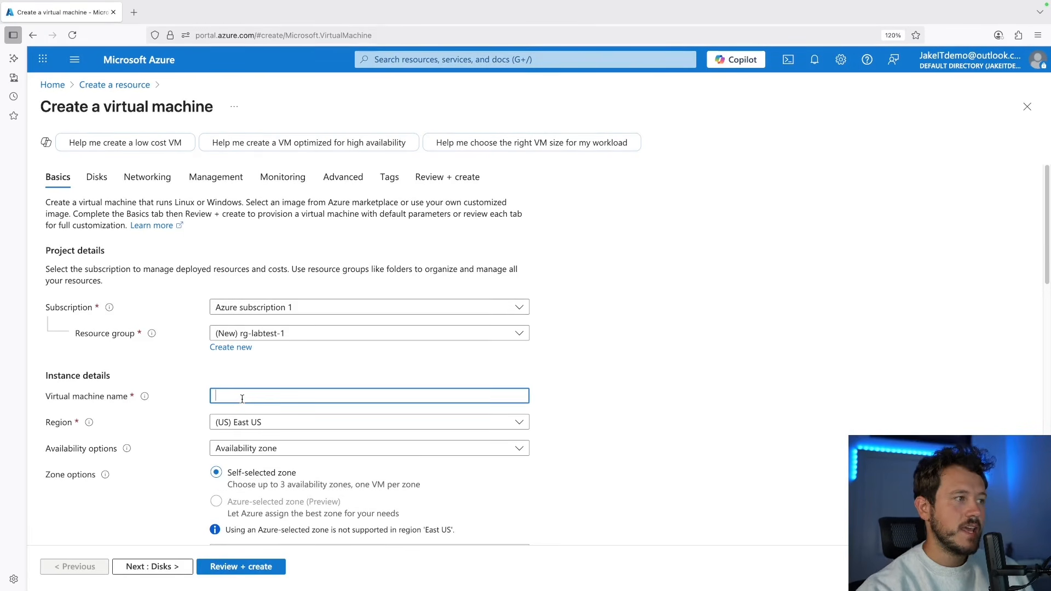
{"action": "type", "text": "lab-vm"}
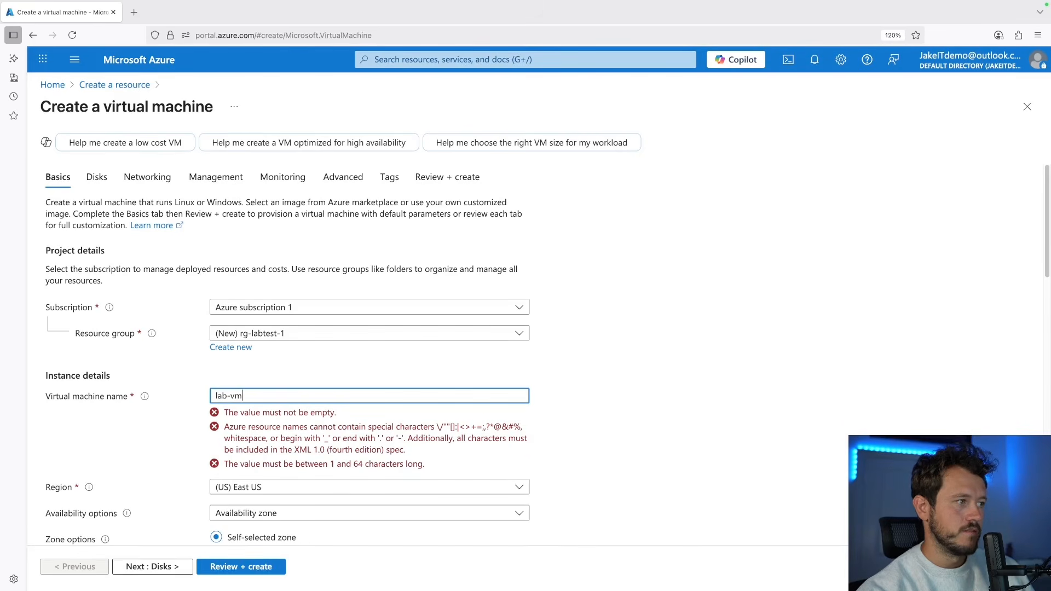
{"action": "scroll", "coordinate": [451, 411], "scroll_direction": "down", "scroll_amount": 1}
{"action": "left_click", "coordinate": [335, 411]}
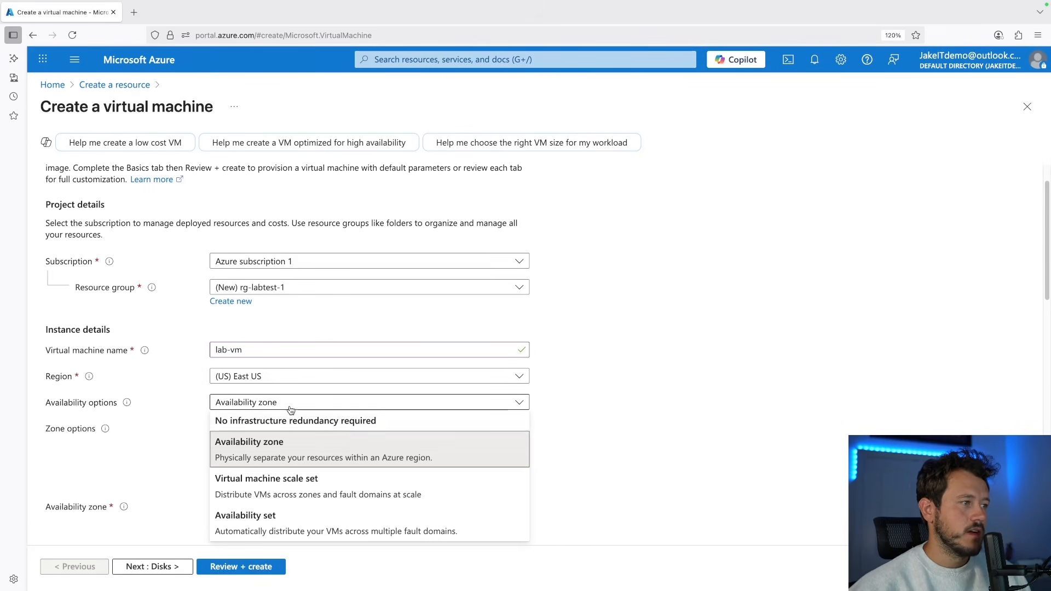
{"action": "left_click", "coordinate": [580, 359]}
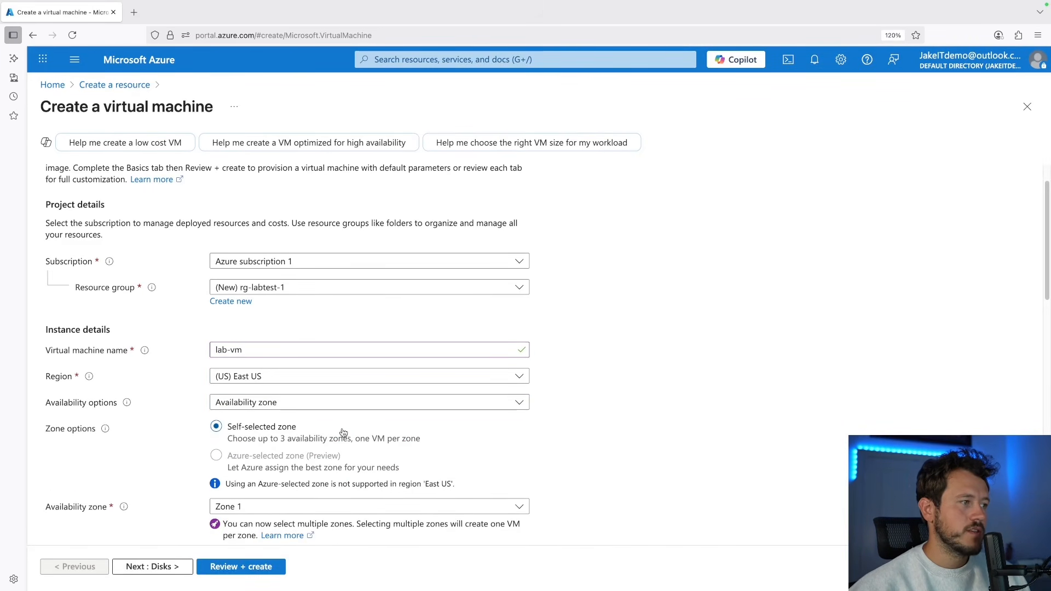
{"action": "left_click", "coordinate": [305, 406]}
{"action": "left_click", "coordinate": [305, 451]}
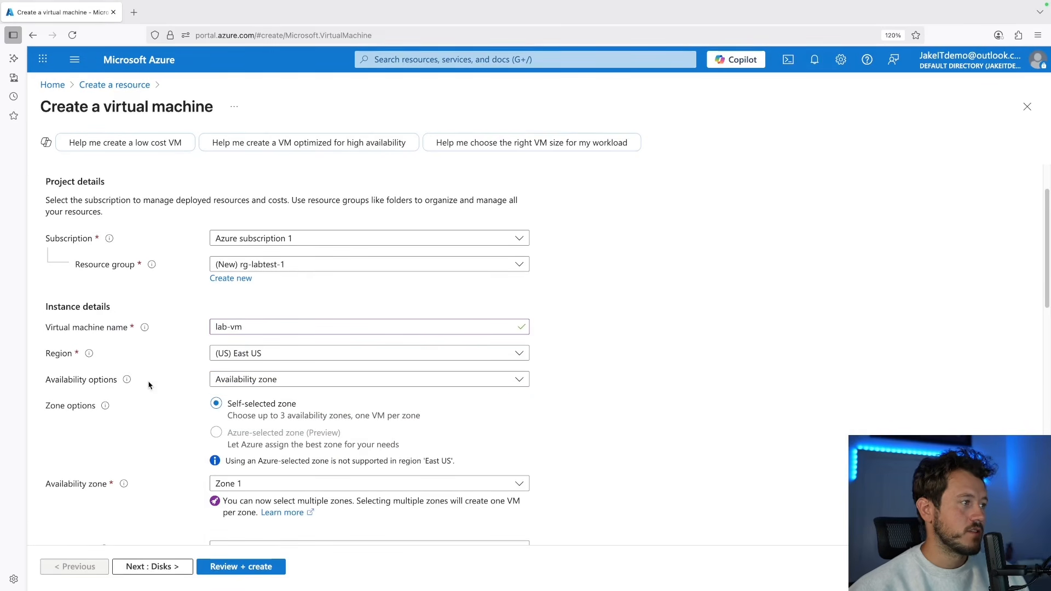
Change the virtual machine's availability zone to Zone 3 only, removing Zone 1 from the selection
{"action": "scroll", "coordinate": [161, 383], "scroll_direction": "down", "scroll_amount": 2}
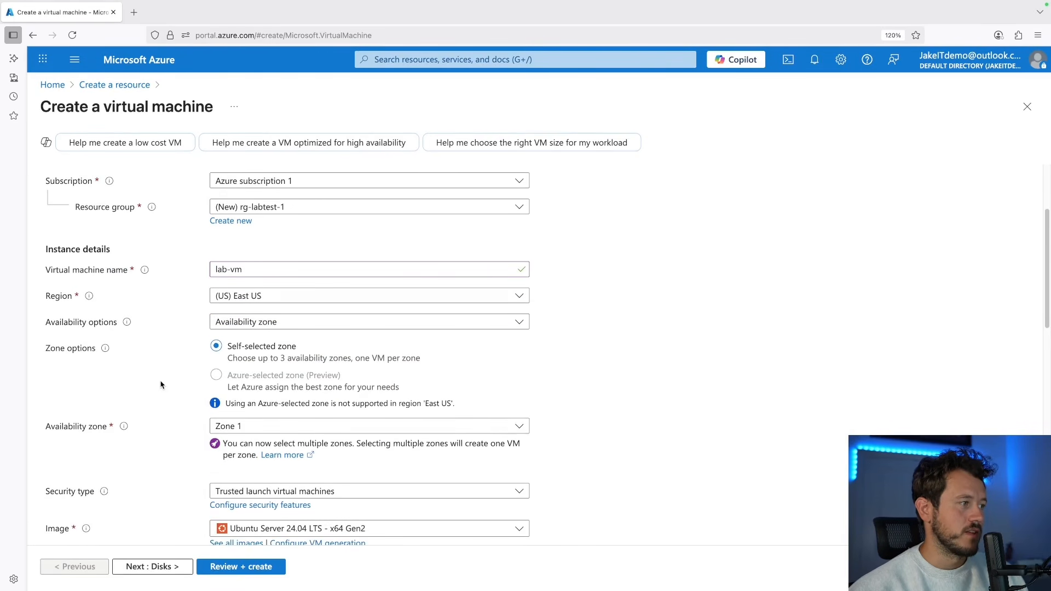
{"action": "left_click", "coordinate": [285, 430]}
{"action": "left_click", "coordinate": [228, 495]}
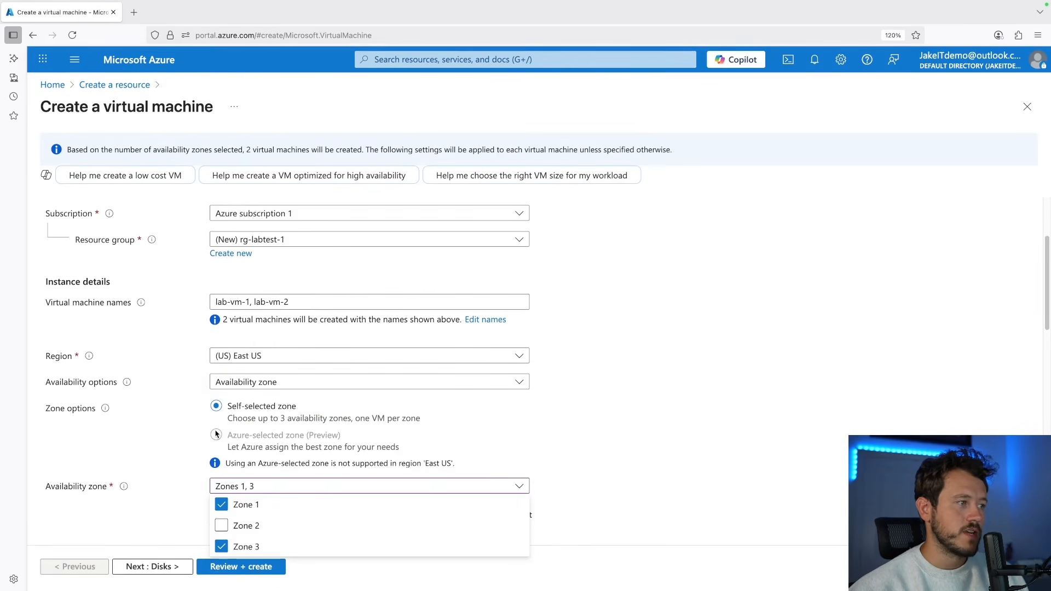
{"action": "left_click", "coordinate": [227, 496]}
{"action": "left_click", "coordinate": [639, 324]}
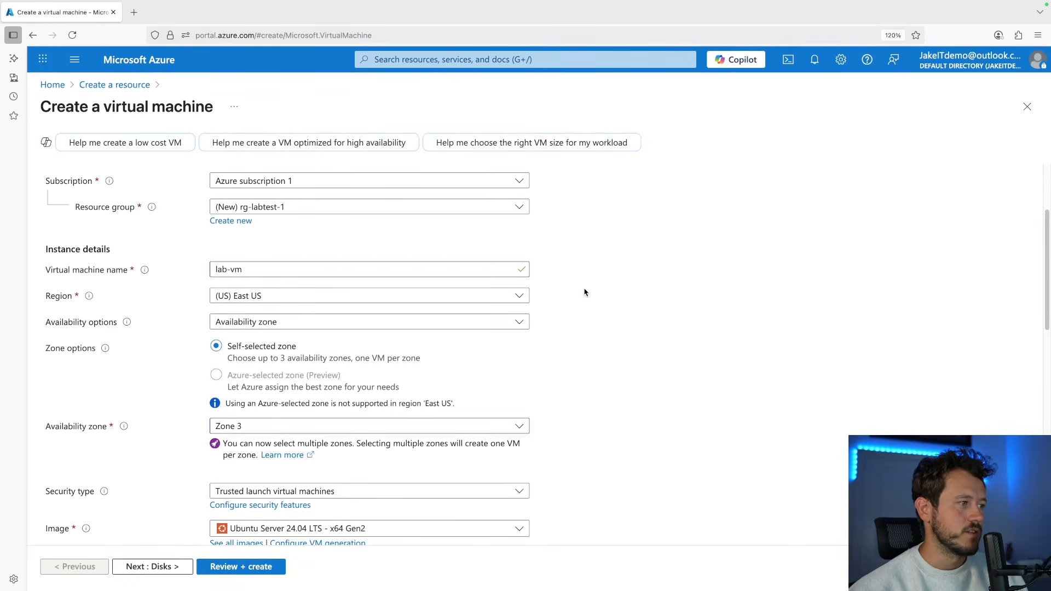
Select the Windows Server 2022 Datacenter: Azure Edition Hotpatch - x64 Gen2 image and the Standard_E2s_v3 size with 2 vcpus and 16 GiB memory
{"action": "scroll", "coordinate": [584, 293], "scroll_direction": "down", "scroll_amount": 2}
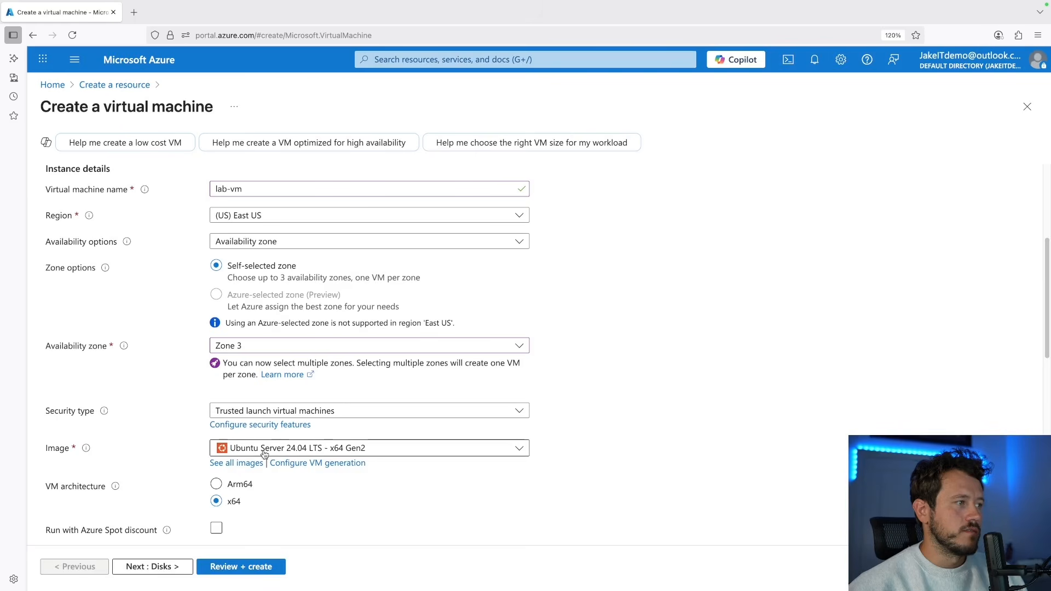
{"action": "left_click", "coordinate": [290, 448]}
{"action": "scroll", "coordinate": [352, 320], "scroll_direction": "down", "scroll_amount": 2}
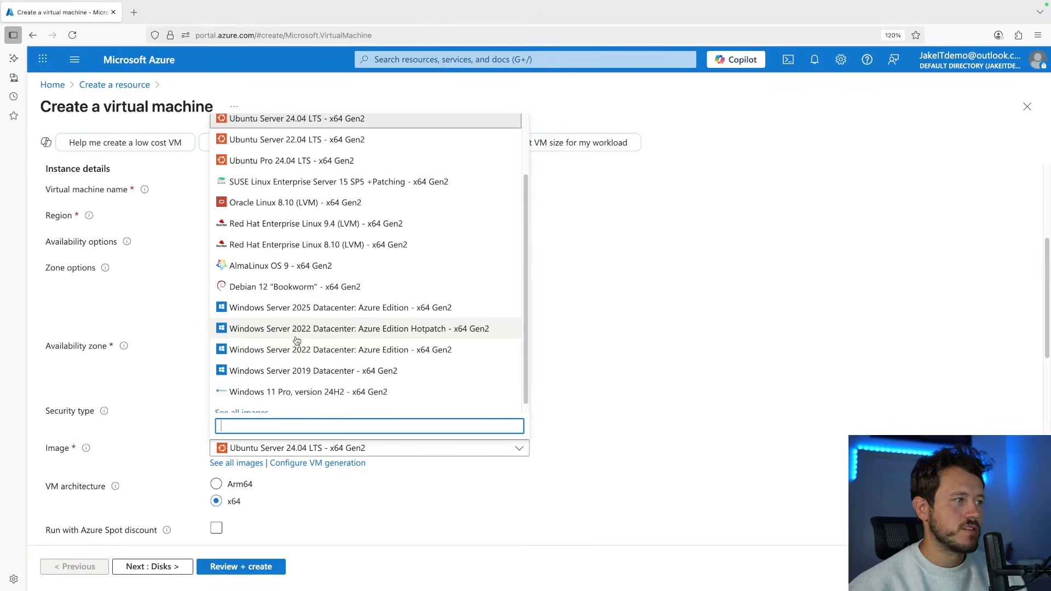
{"action": "left_click", "coordinate": [386, 332]}
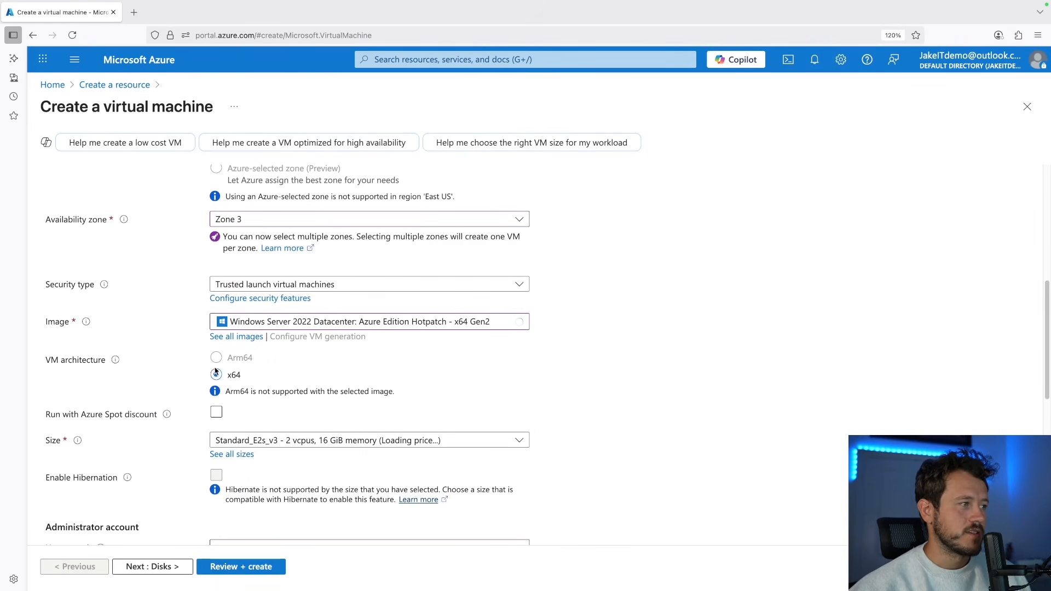
{"action": "left_click", "coordinate": [390, 419]}
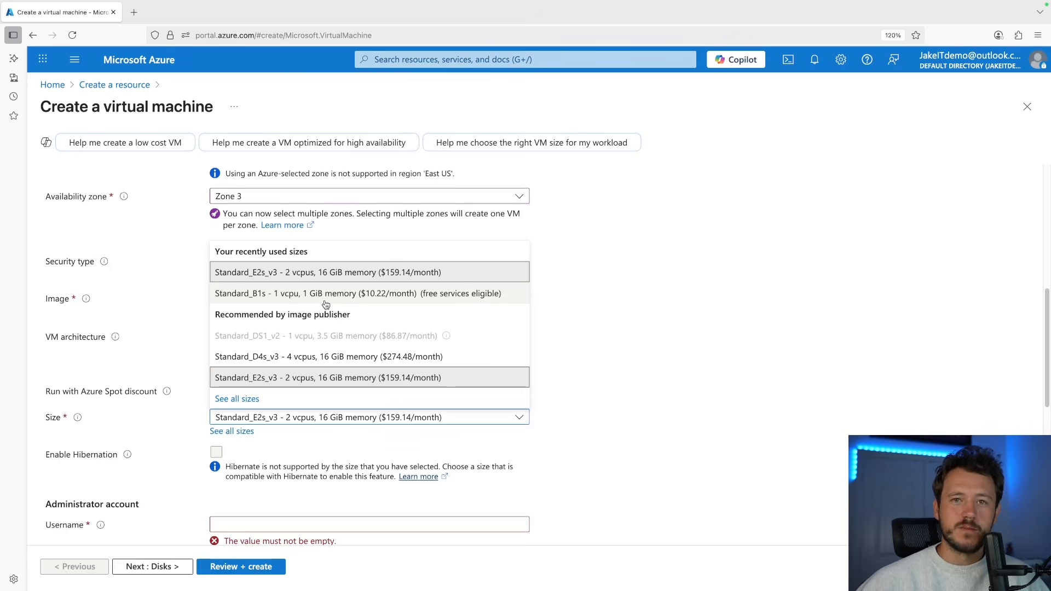
{"action": "left_click", "coordinate": [284, 274]}
Set the administrator username to labadmin and enter and confirm the account password
{"action": "scroll", "coordinate": [239, 354], "scroll_direction": "down", "scroll_amount": 3}
{"action": "left_click", "coordinate": [239, 353]}
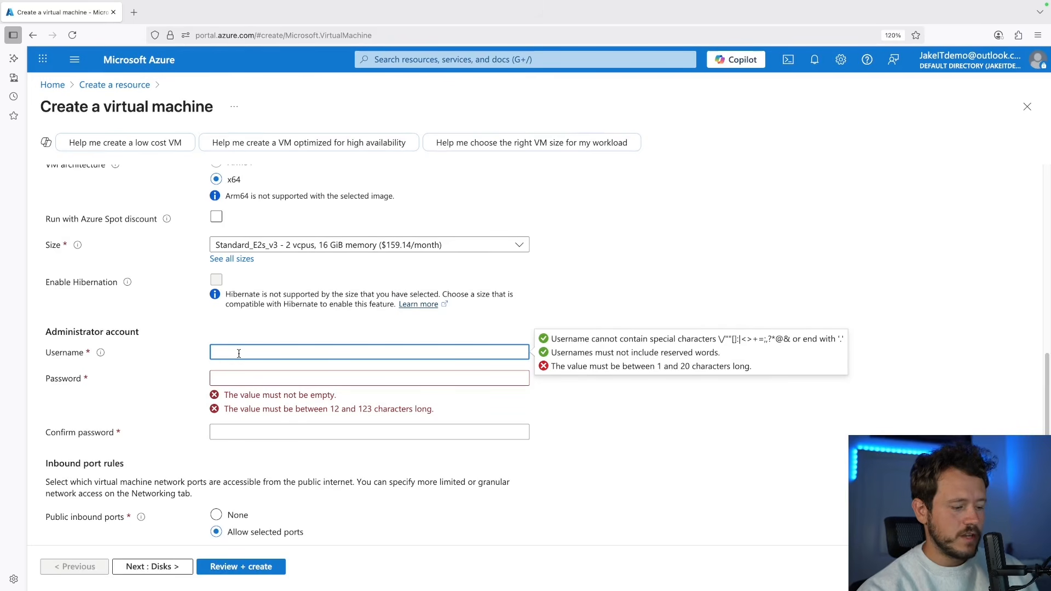
{"action": "type", "text": "labadmin"}
{"action": "key", "text": "Tab"}
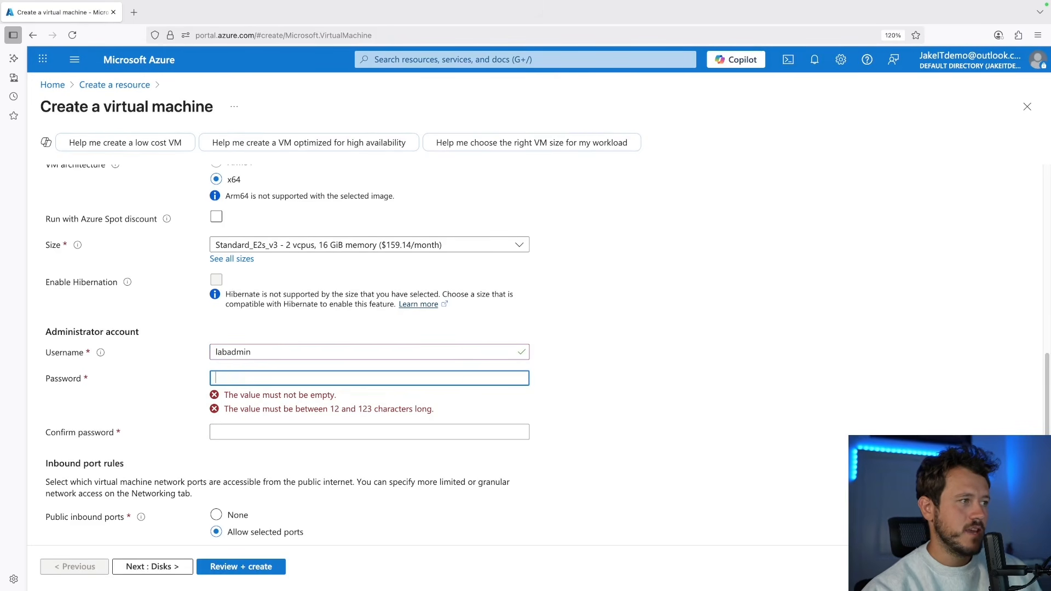
{"action": "type", "text": "•••••••••••••••••"}
{"action": "key", "text": "Tab"}
{"action": "type", "text": "•••••••••••••••••"}
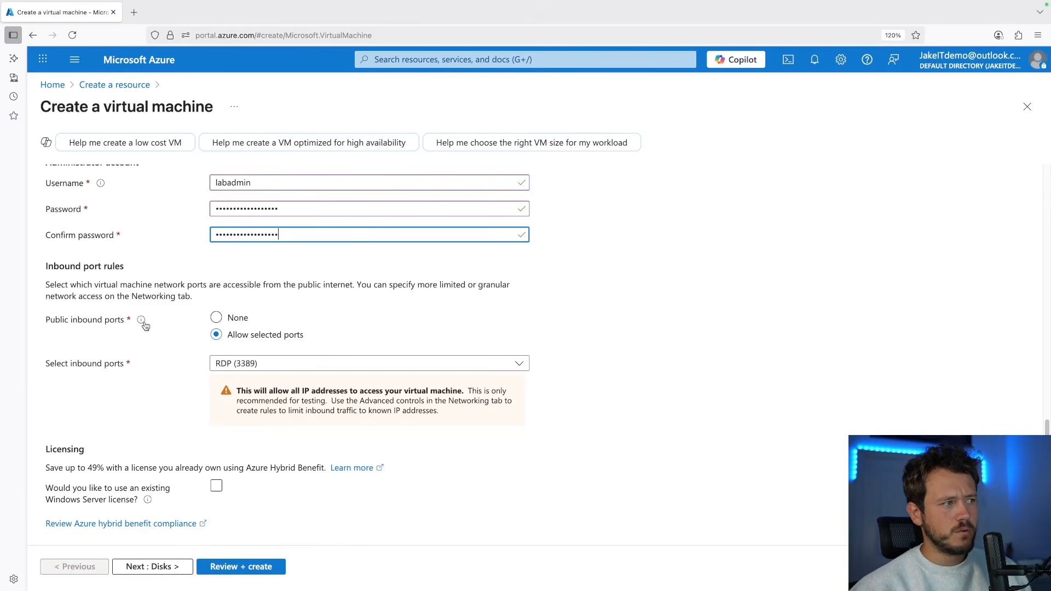
Set public inbound ports to None, then review the configuration and create the virtual machine
{"action": "left_click", "coordinate": [216, 318]}
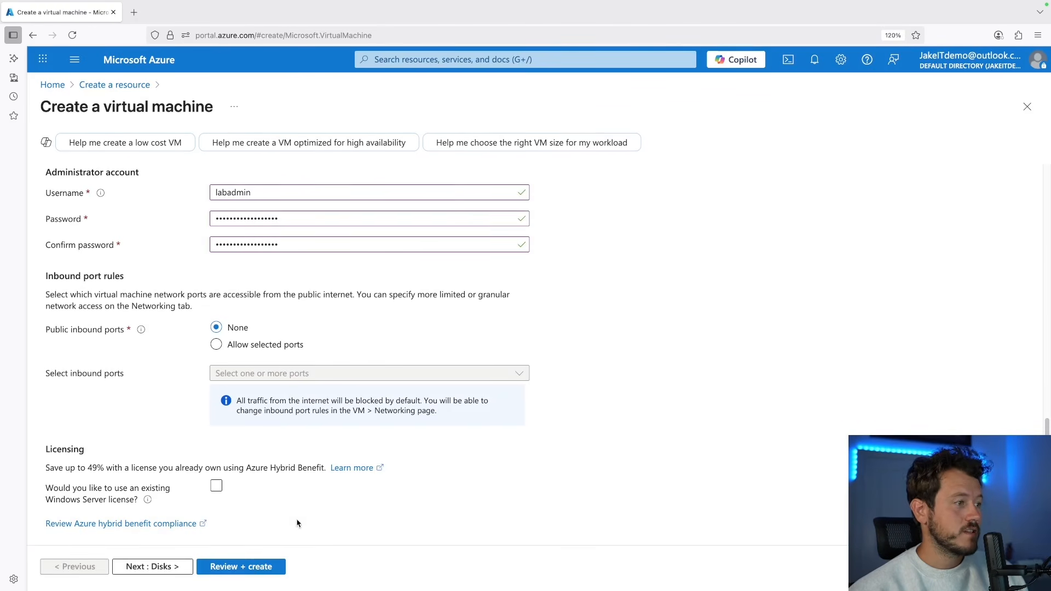
{"action": "left_click", "coordinate": [241, 568]}
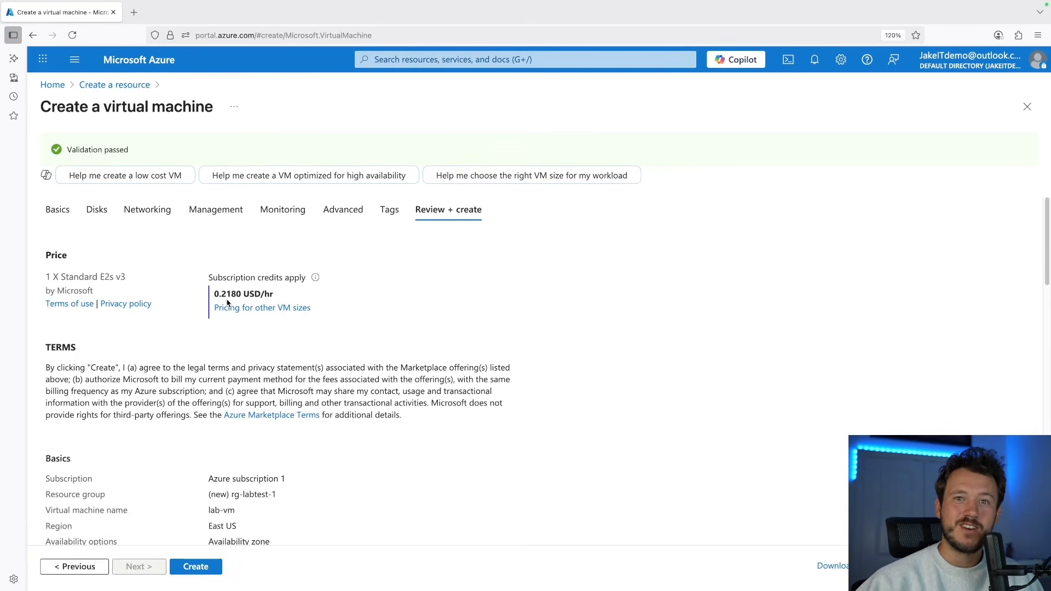
{"action": "scroll", "coordinate": [228, 306], "scroll_direction": "down", "scroll_amount": 10}
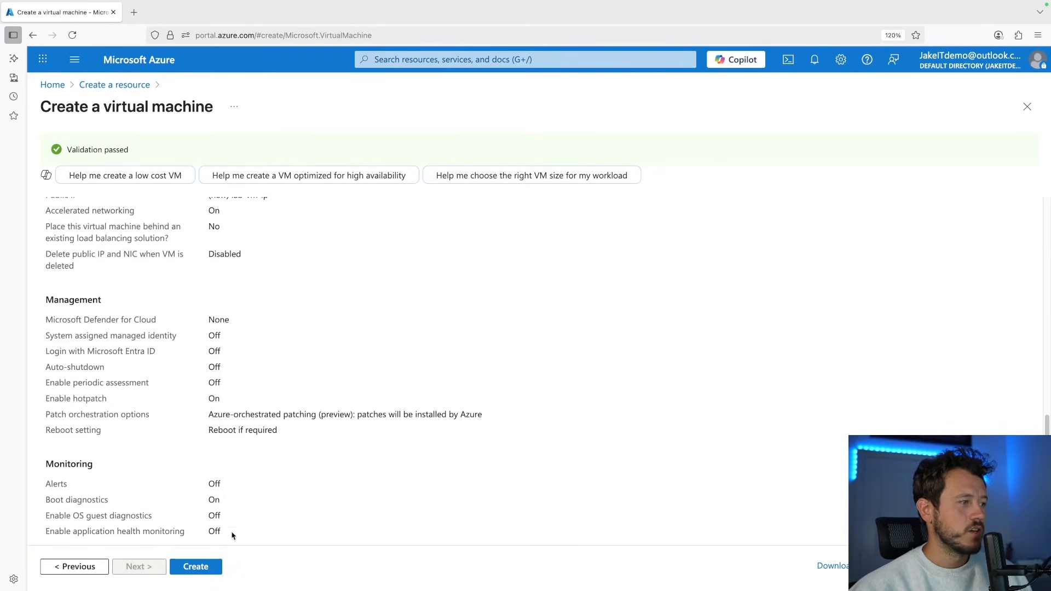
{"action": "left_click", "coordinate": [185, 570]}
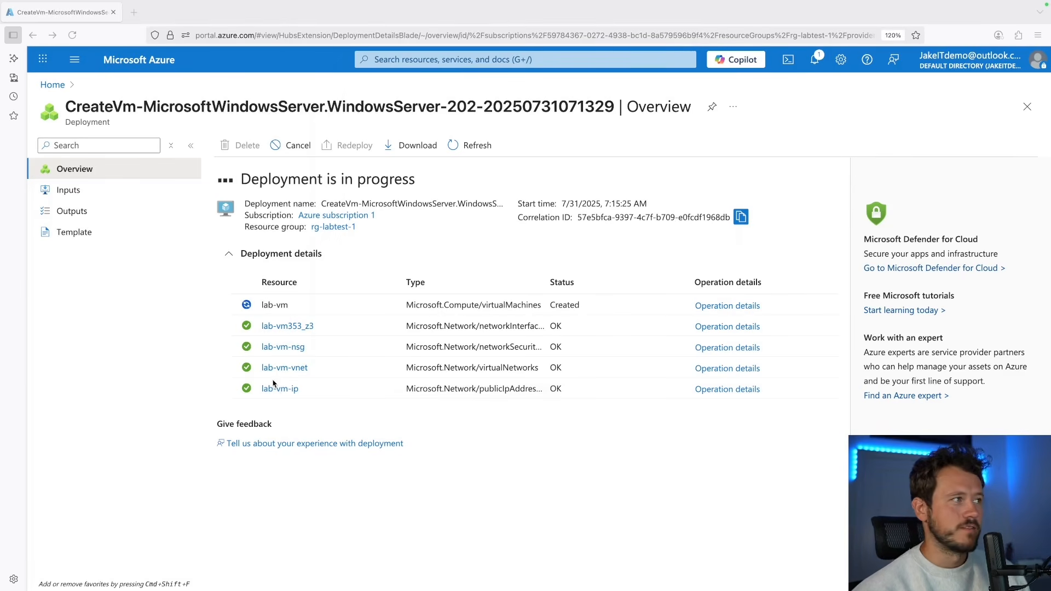
Open the lab-vm resource and deploy Bastion for it with the default settings
{"action": "left_click", "coordinate": [535, 60]}
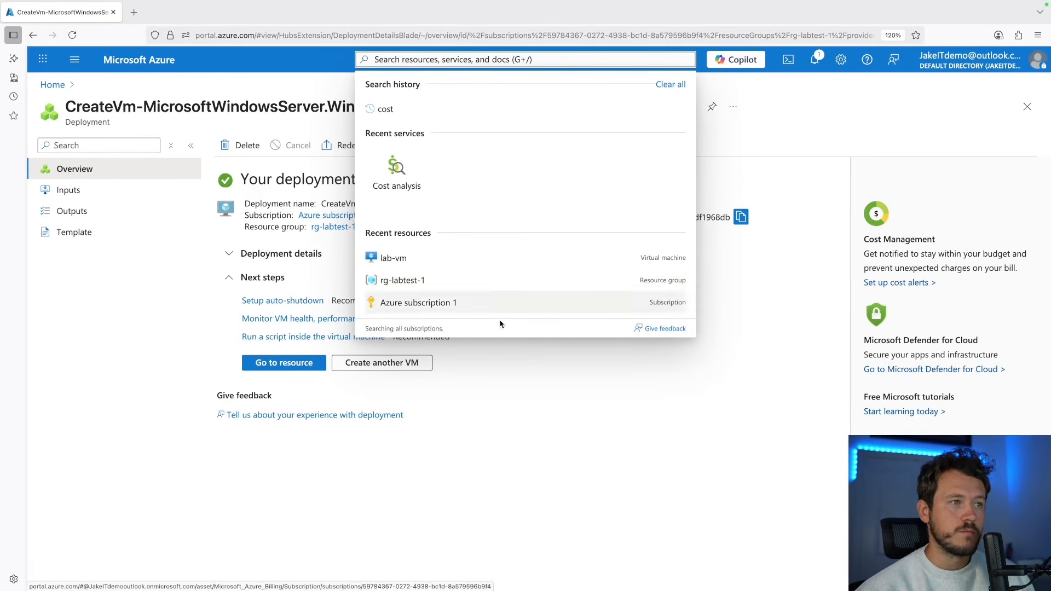
{"action": "left_click", "coordinate": [461, 257]}
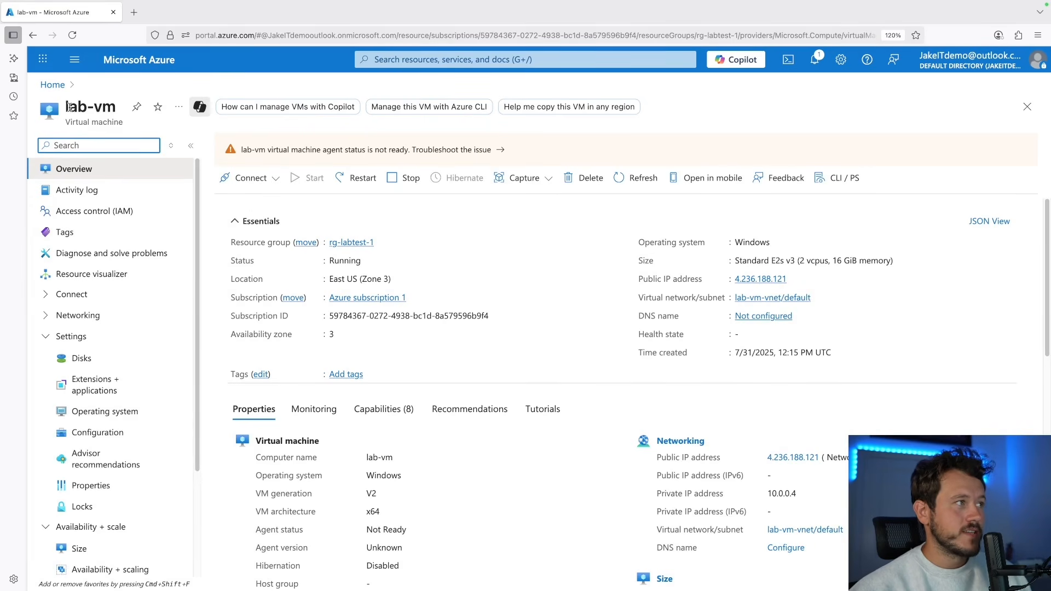
{"action": "left_click", "coordinate": [246, 178]}
{"action": "left_click", "coordinate": [261, 222]}
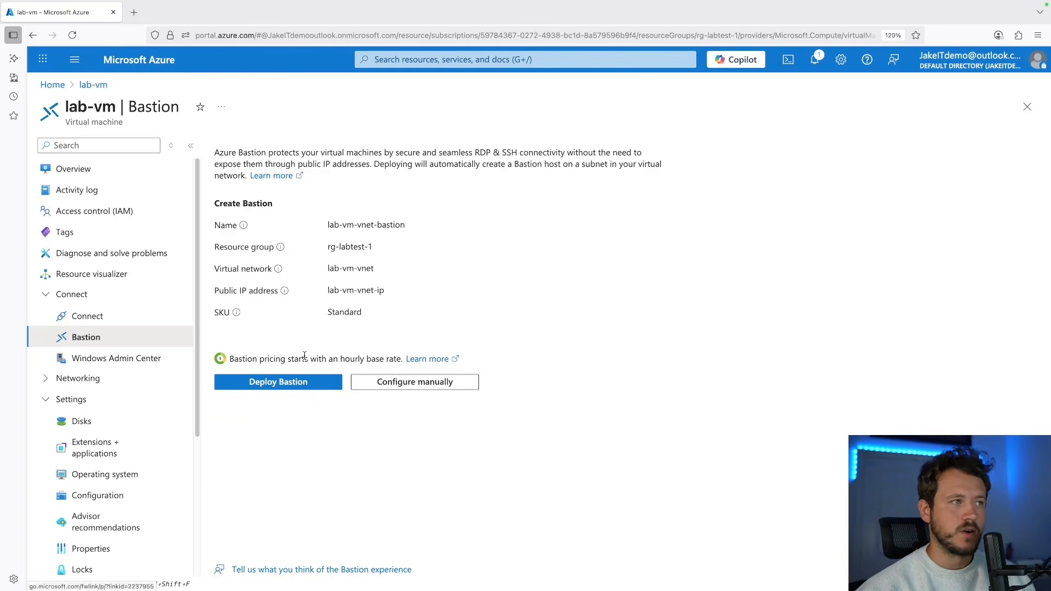
{"action": "left_click", "coordinate": [289, 386]}
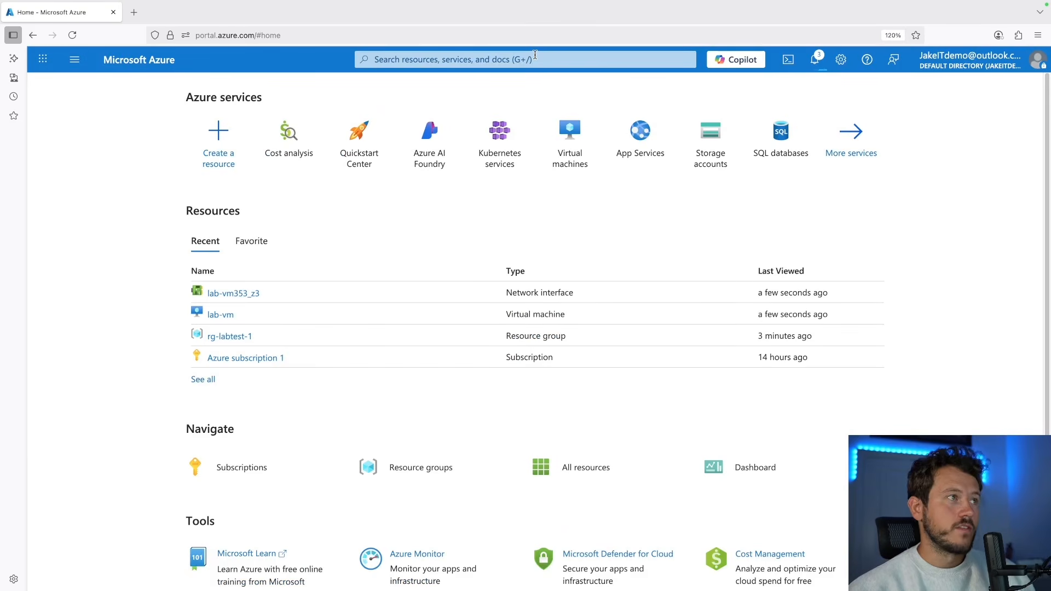
Search the portal for "lab-" and open the lab-vm virtual machine
{"action": "left_click", "coordinate": [535, 57]}
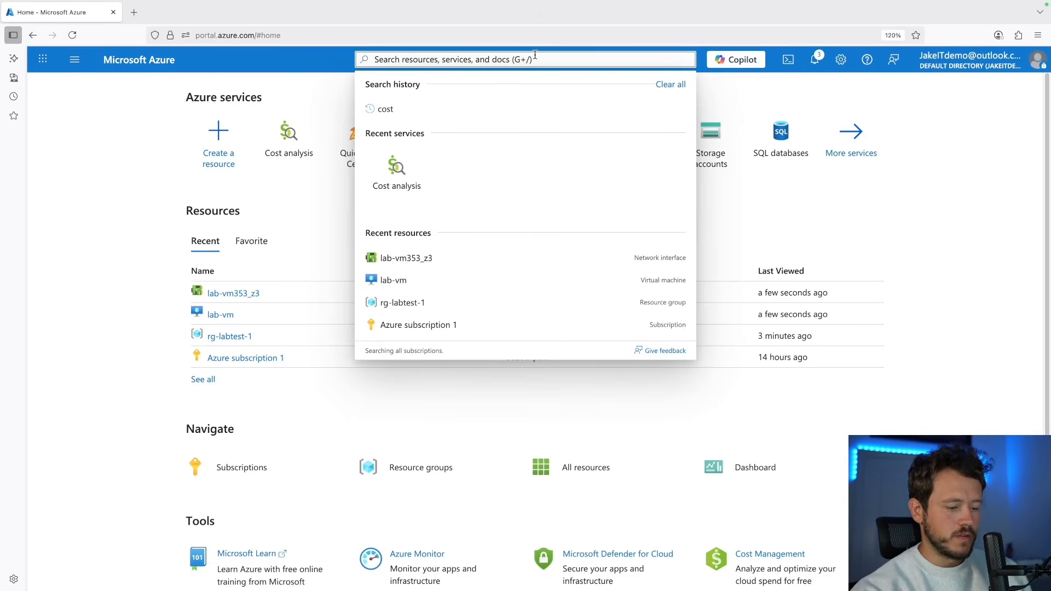
{"action": "type", "text": "lab"}
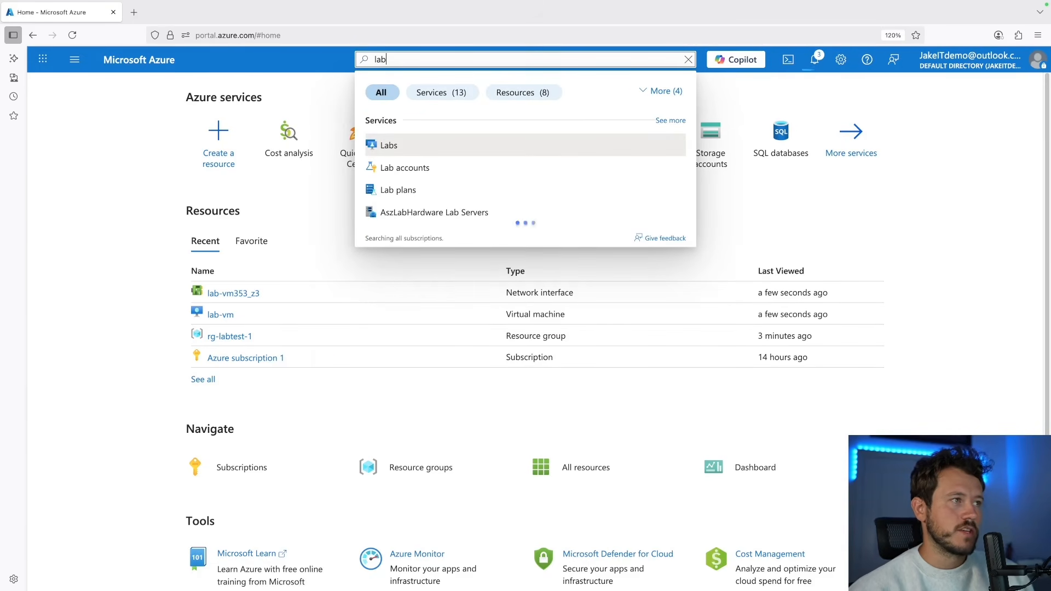
{"action": "type", "text": "-"}
{"action": "left_click", "coordinate": [547, 261]}
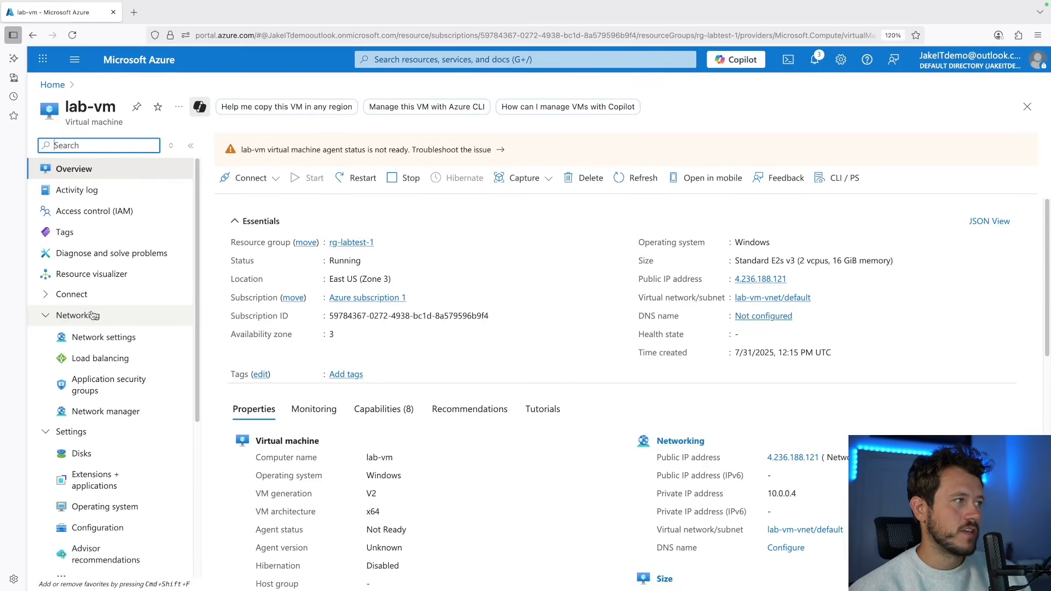
Set the private IP address allocation of lab-vm's ipconfig1 to Static and save the IP configuration
{"action": "left_click", "coordinate": [99, 344]}
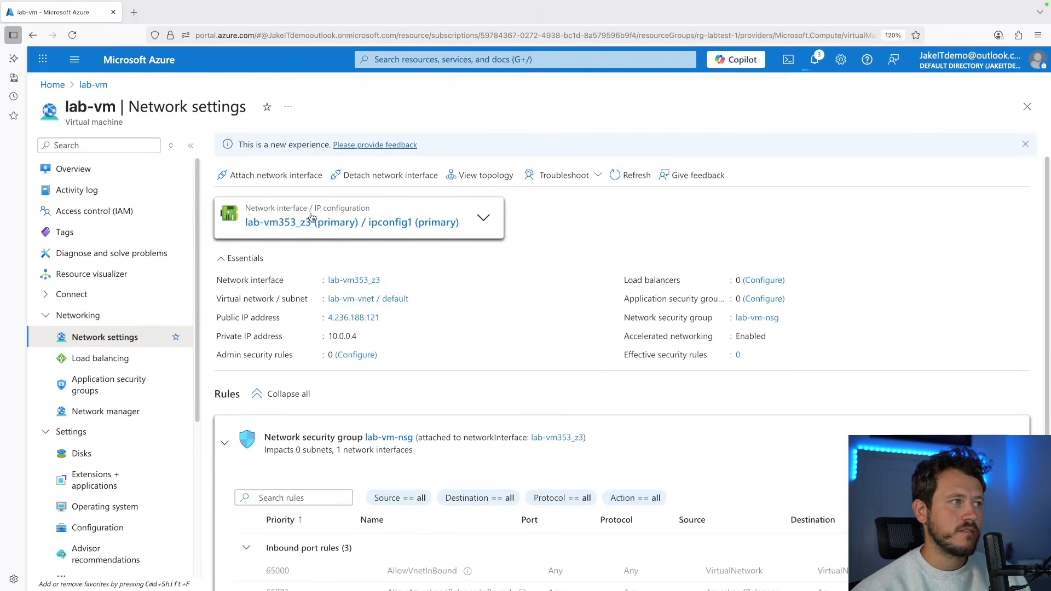
{"action": "left_click", "coordinate": [348, 231]}
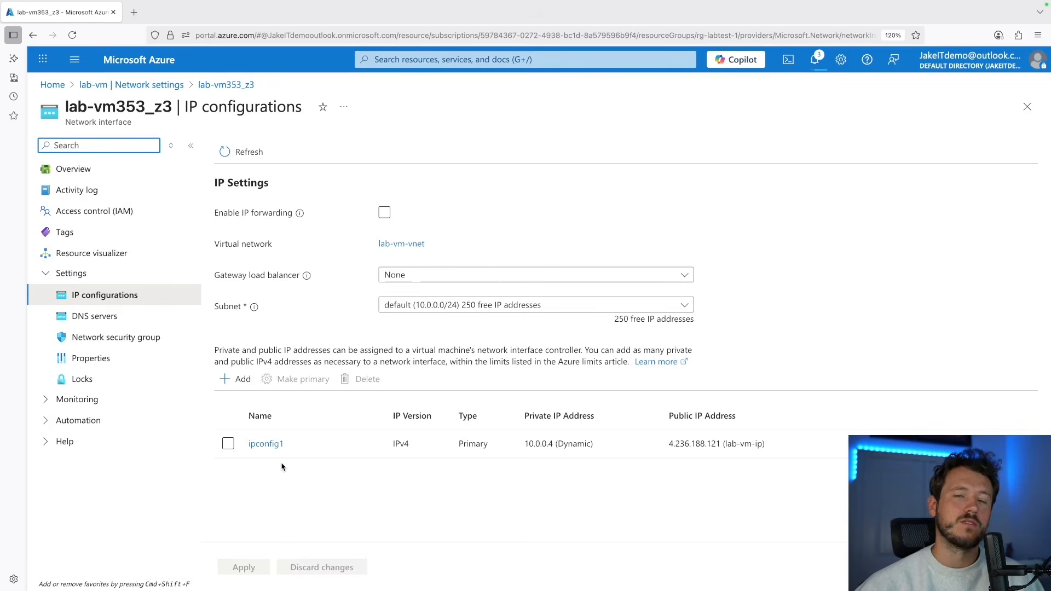
{"action": "left_click", "coordinate": [266, 444]}
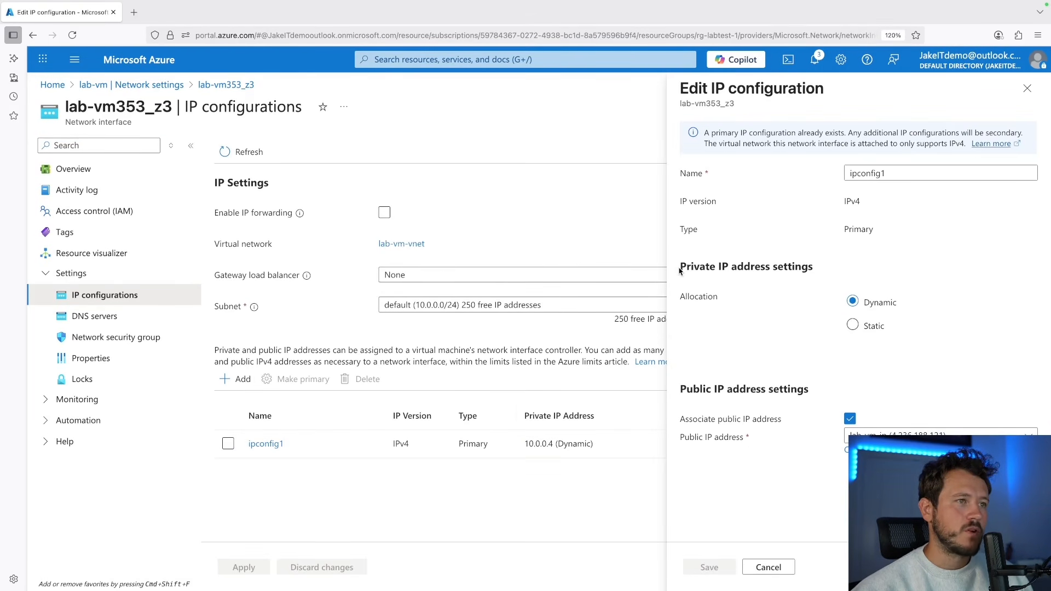
{"action": "left_click_drag", "start_coordinate": [680, 271], "coordinate": [811, 270]}
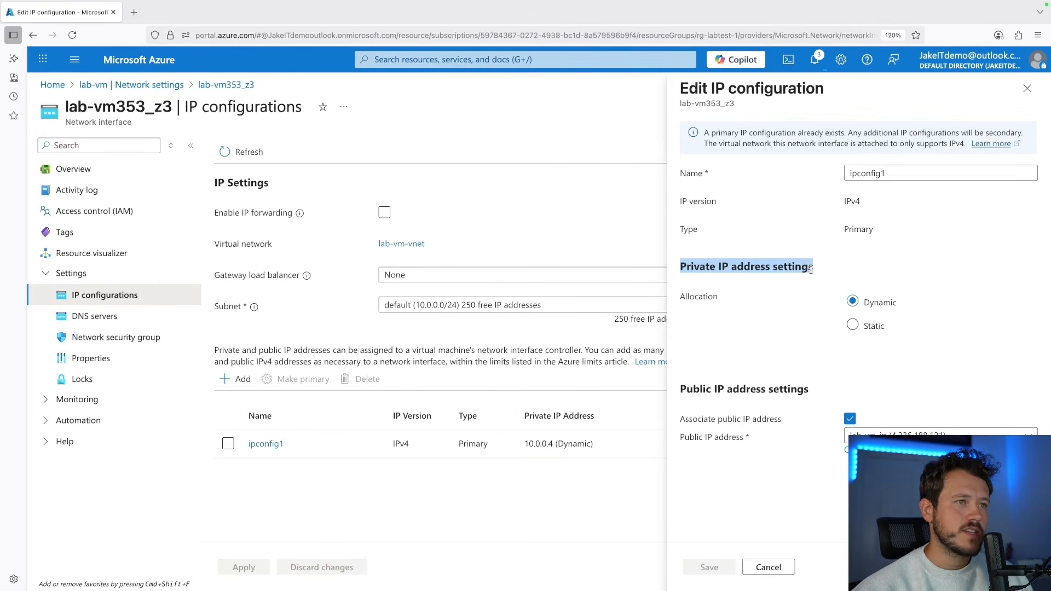
{"action": "left_click", "coordinate": [853, 325]}
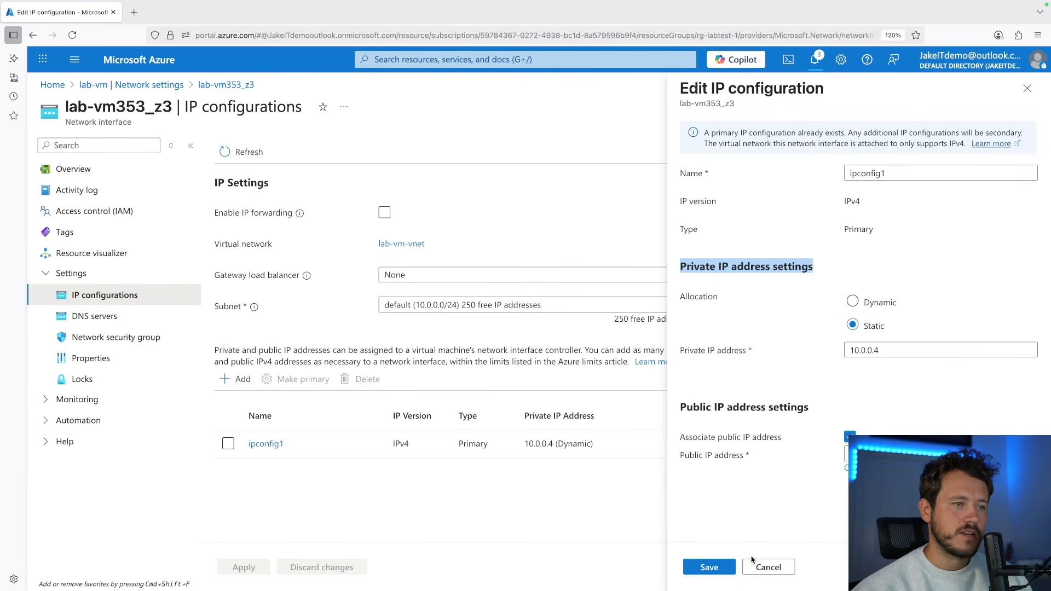
{"action": "left_click", "coordinate": [709, 568]}
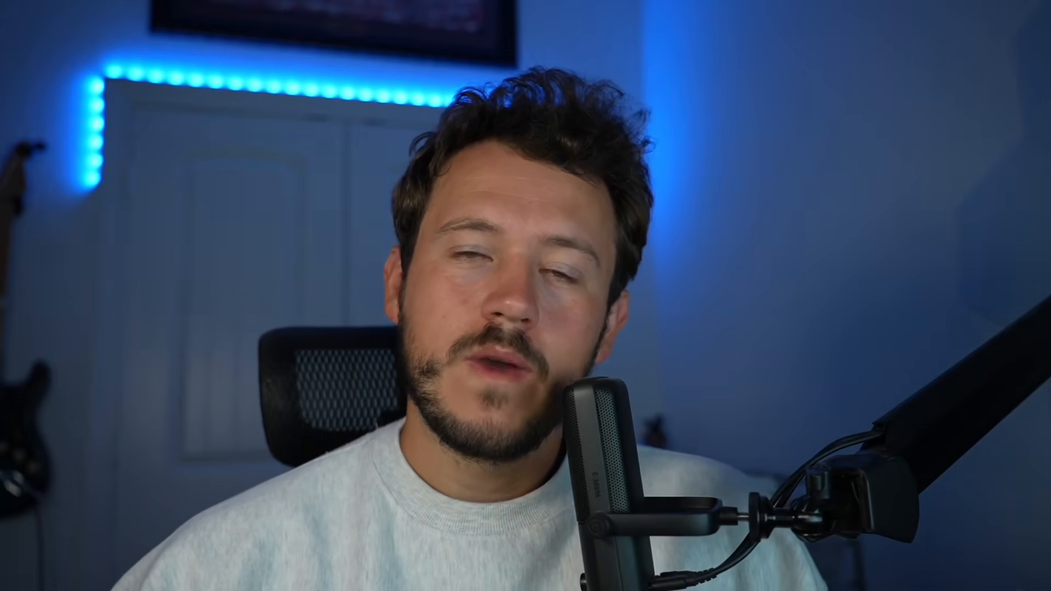
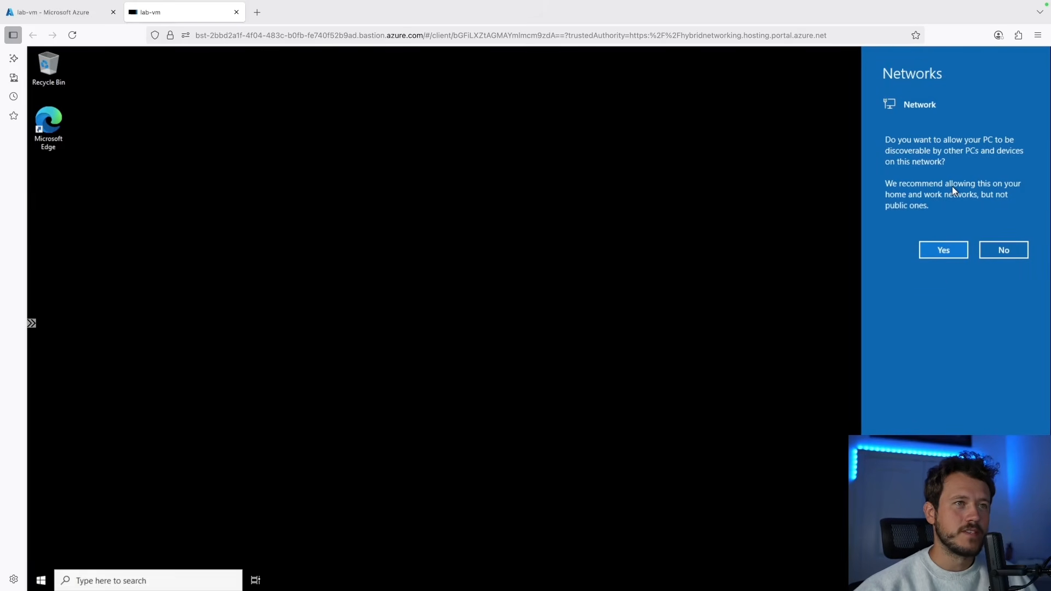
Allow network discovery on the server and set Server Manager not to start automatically at logon
{"action": "left_click", "coordinate": [941, 252]}
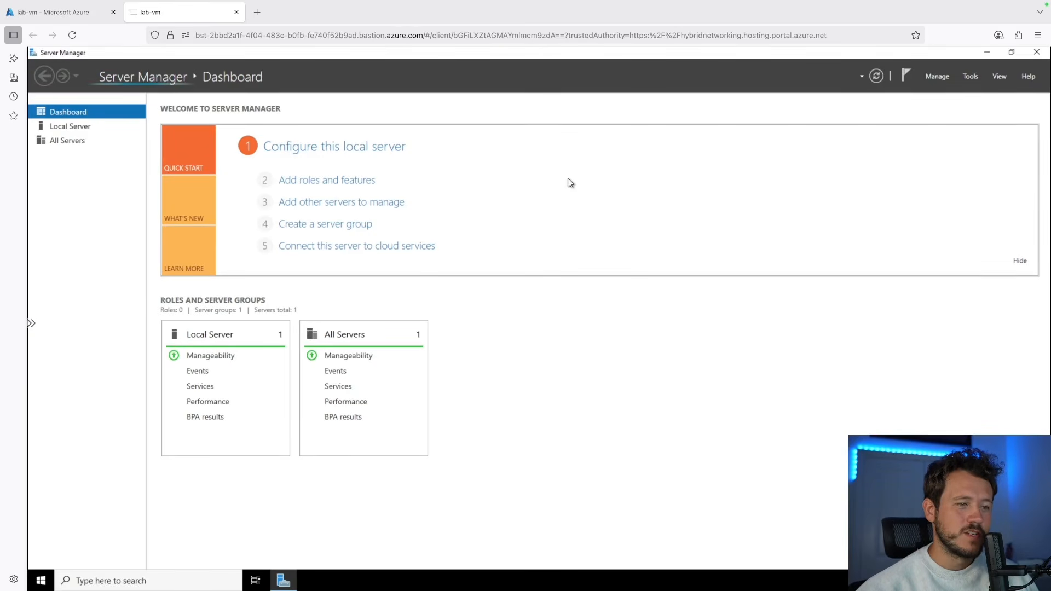
{"action": "left_click", "coordinate": [934, 78]}
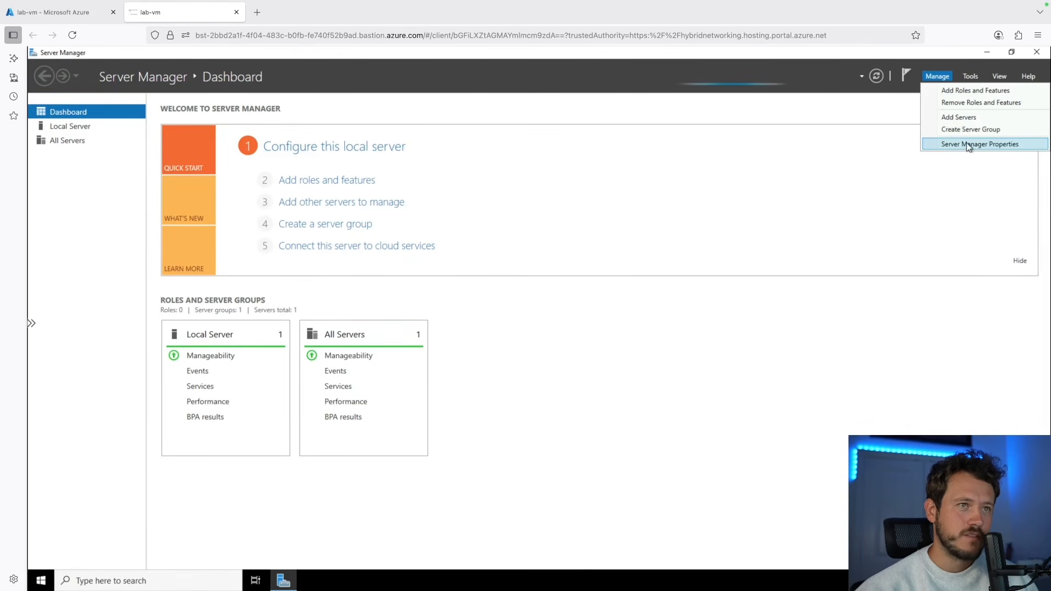
{"action": "left_click", "coordinate": [968, 144]}
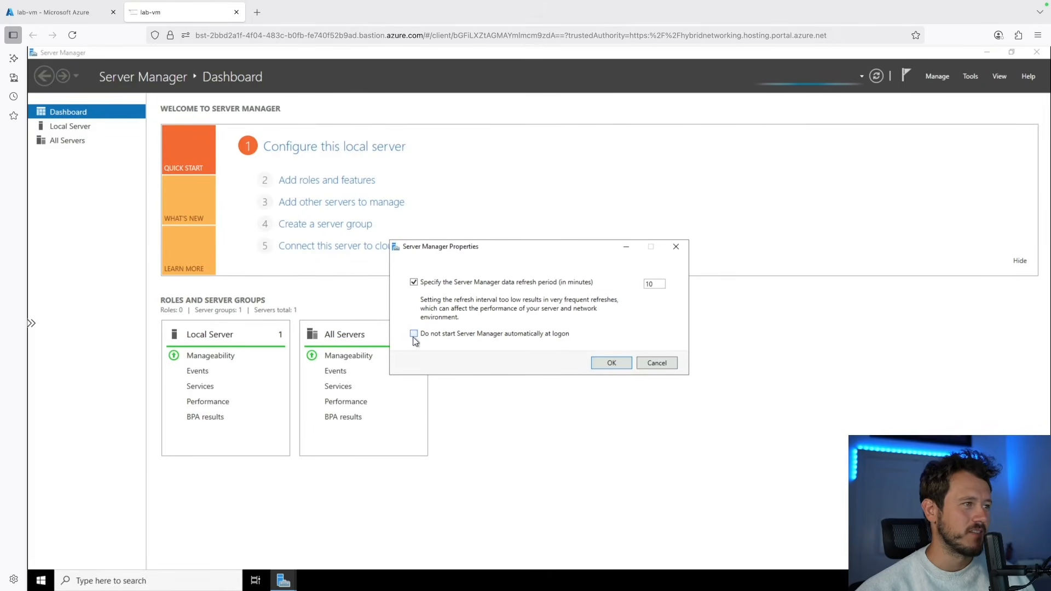
{"action": "left_click", "coordinate": [414, 334]}
{"action": "left_click", "coordinate": [612, 363]}
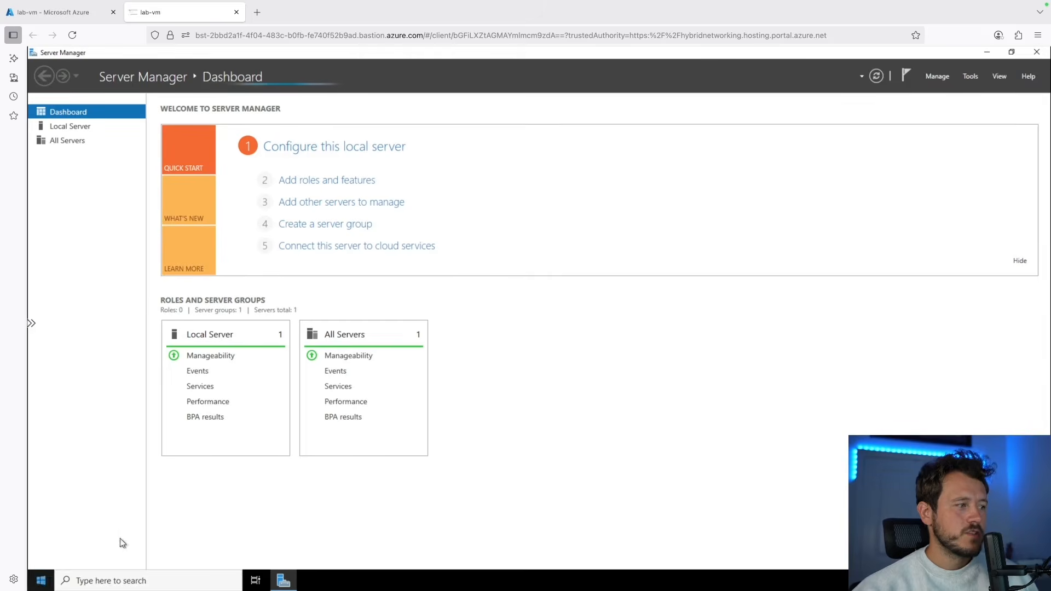
{"action": "left_click", "coordinate": [147, 579]}
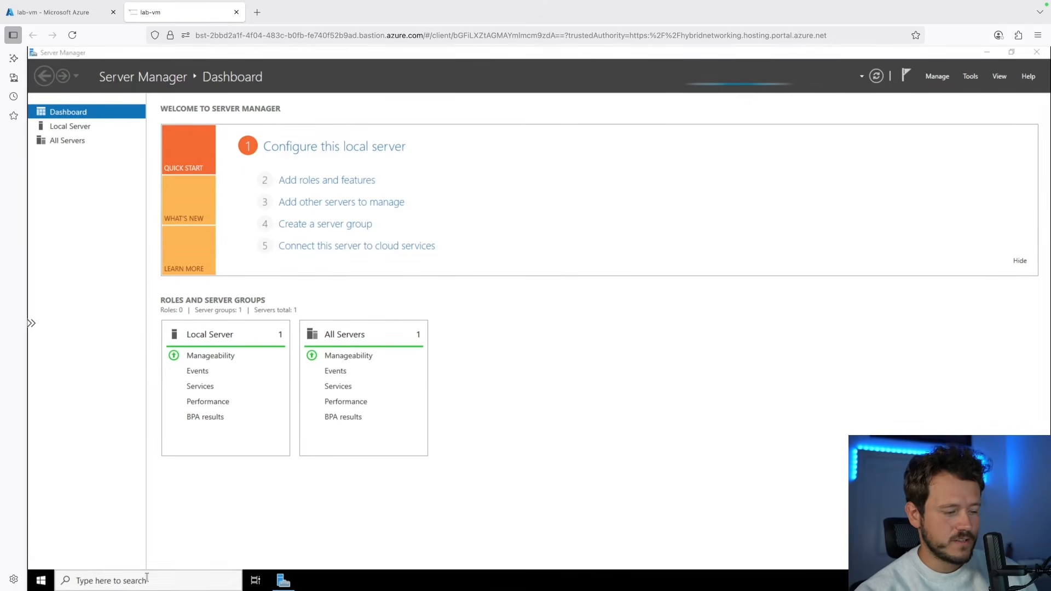
{"action": "type", "text": "active dir"}
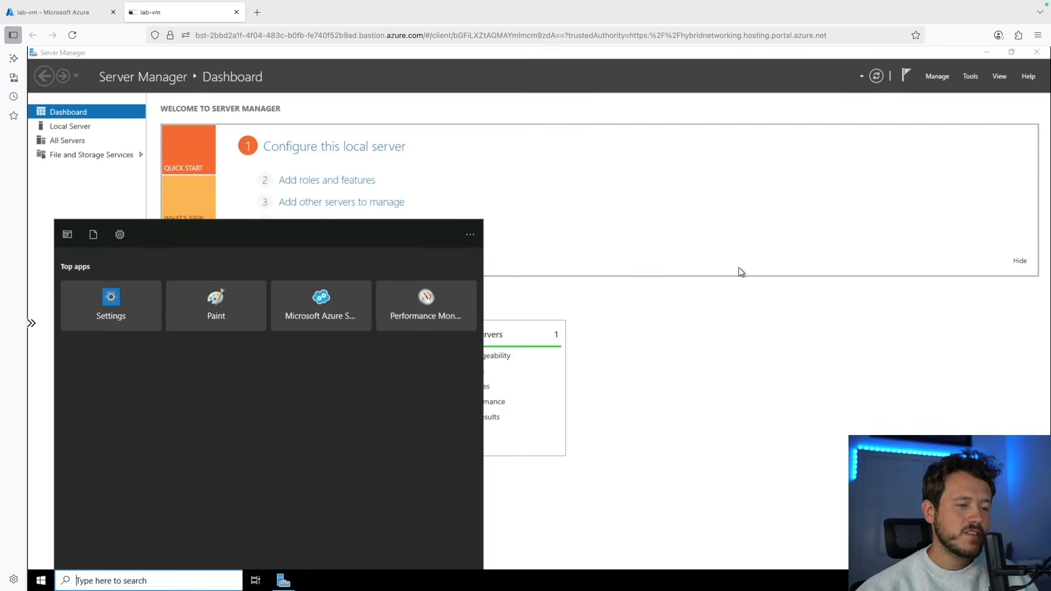
{"action": "left_click", "coordinate": [738, 269]}
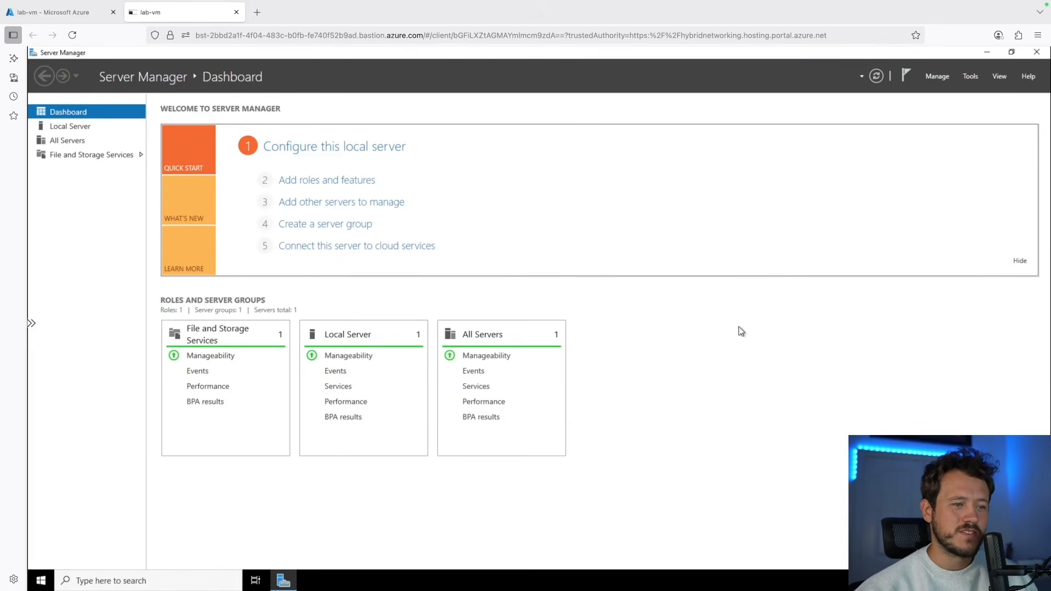
Start adding roles and features with a role-based or feature-based installation on the lab-vm server
{"action": "left_click", "coordinate": [938, 76]}
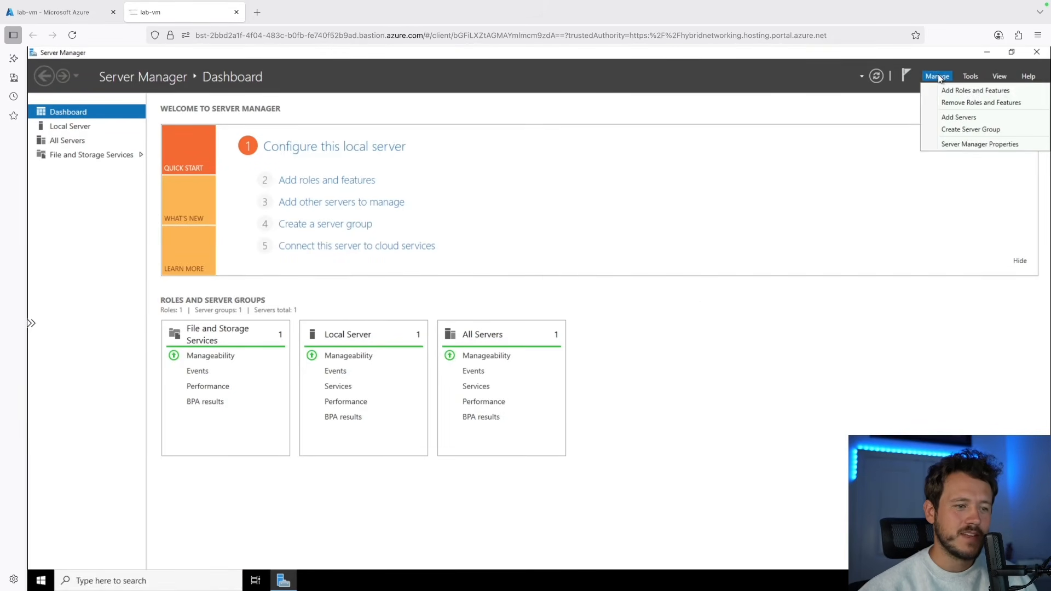
{"action": "left_click", "coordinate": [981, 91]}
{"action": "left_click", "coordinate": [440, 463]}
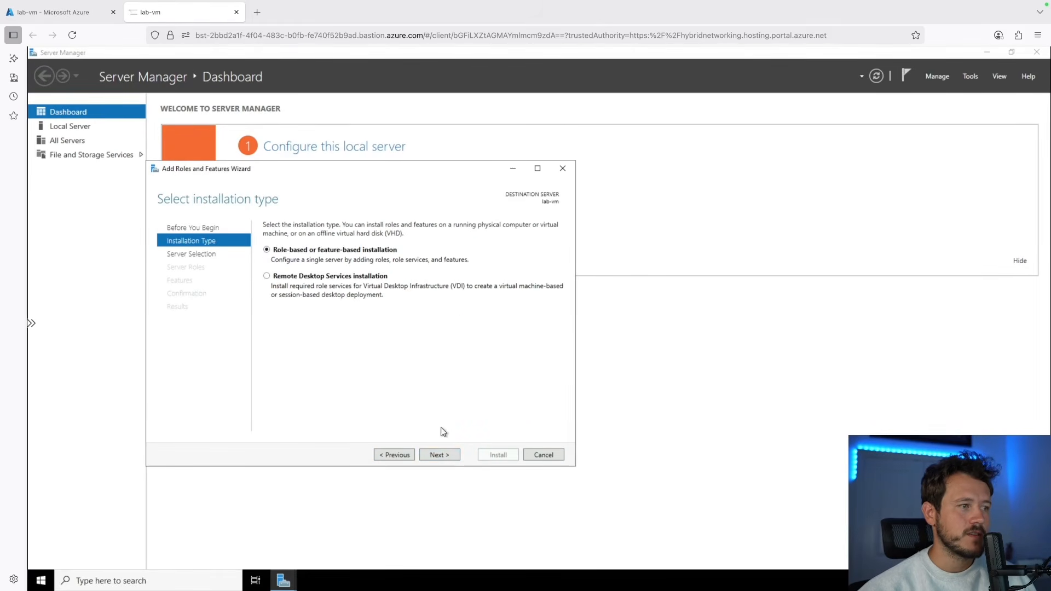
{"action": "left_click", "coordinate": [440, 460]}
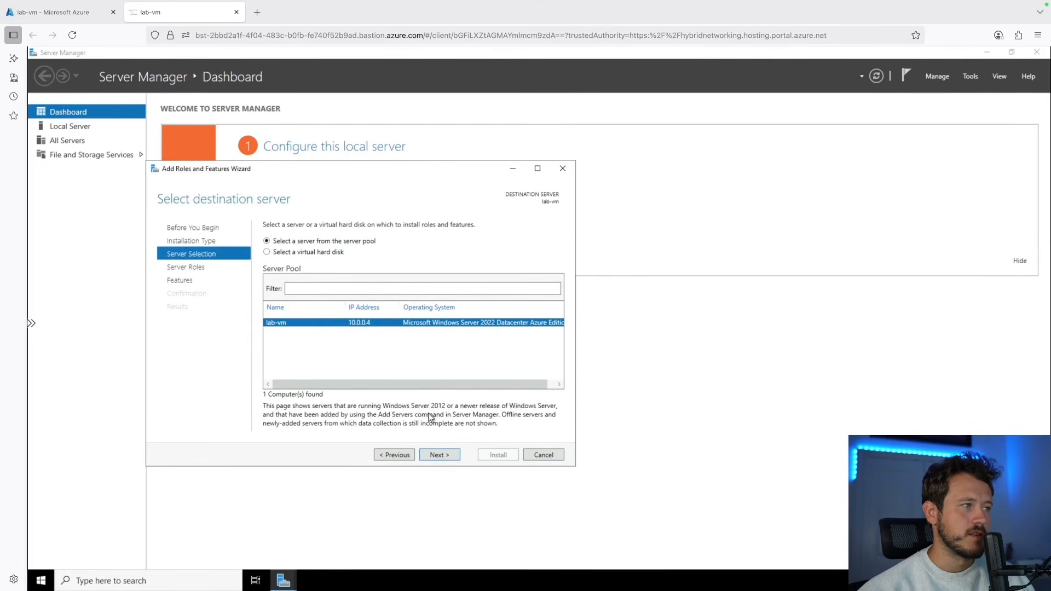
{"action": "left_click", "coordinate": [445, 455]}
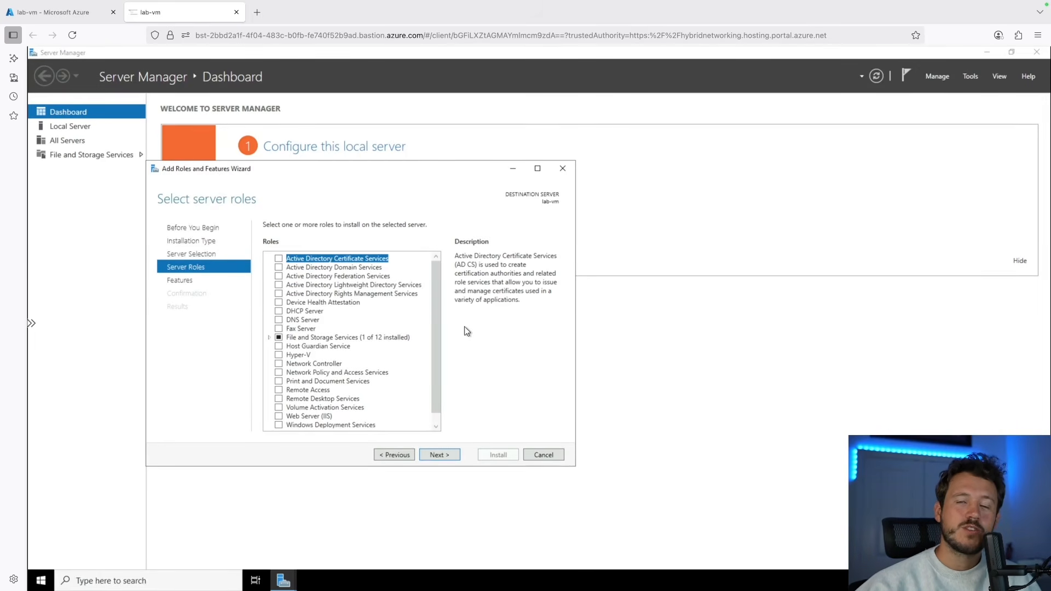
Select the Active Directory Domain Services, DHCP Server and DNS Server roles with their management tools, continuing despite the static IP validation warning
{"action": "left_click", "coordinate": [279, 268]}
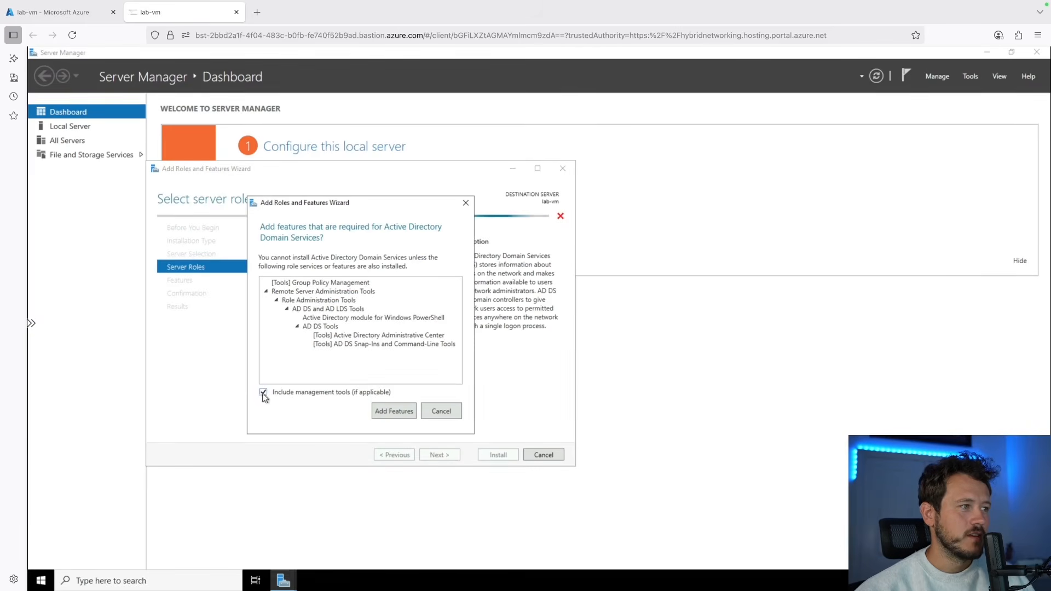
{"action": "left_click", "coordinate": [395, 411]}
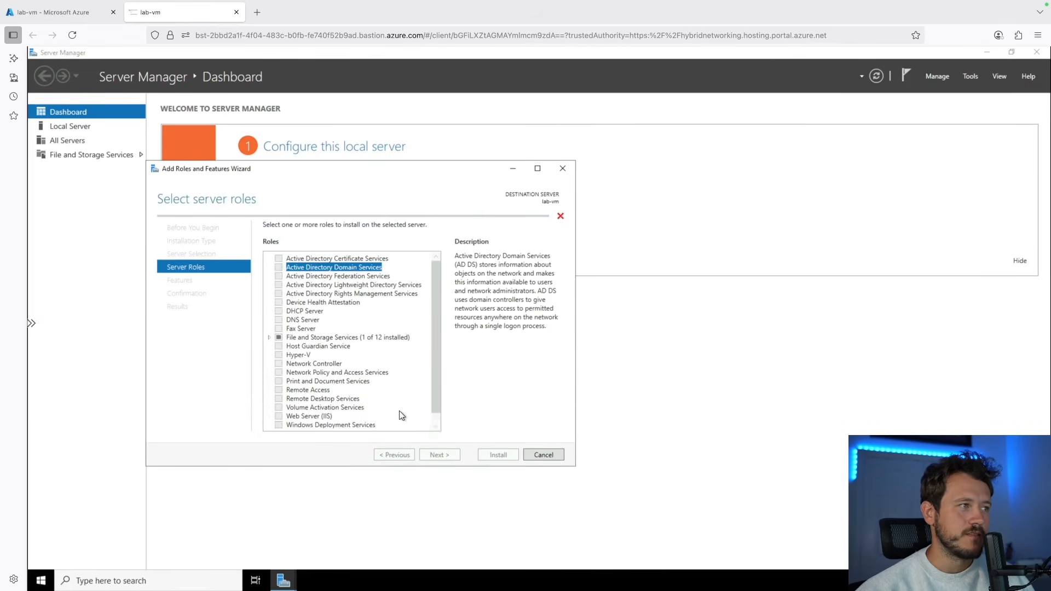
{"action": "left_click", "coordinate": [278, 312]}
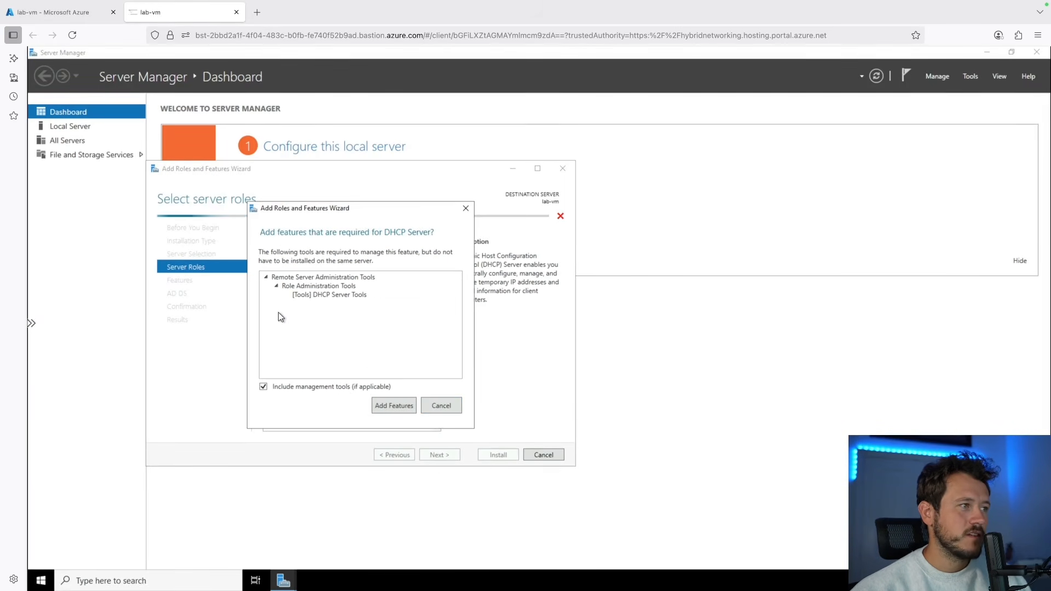
{"action": "left_click", "coordinate": [396, 407]}
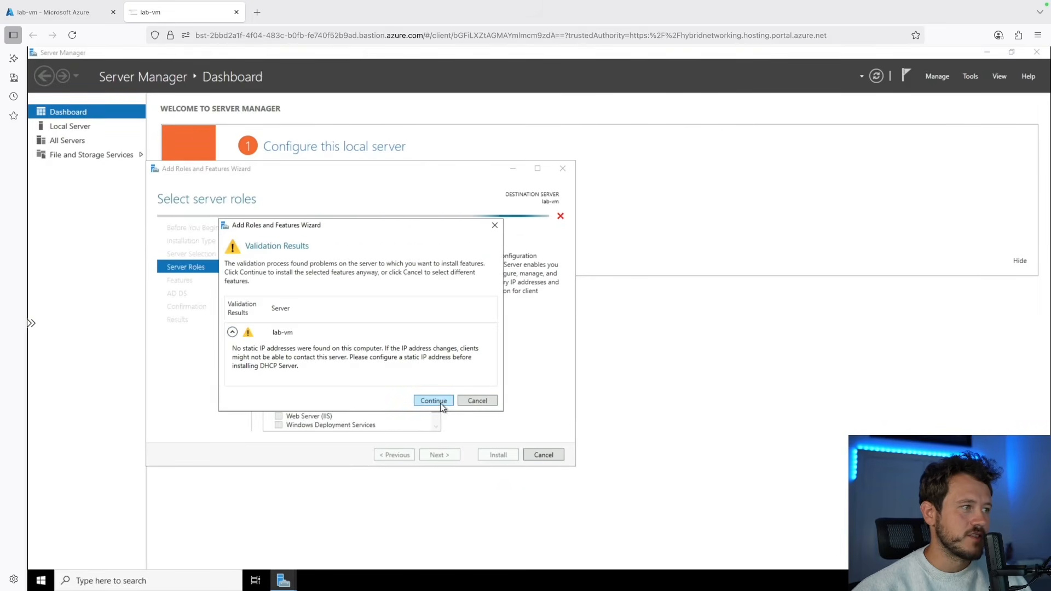
{"action": "left_click", "coordinate": [440, 403]}
{"action": "left_click", "coordinate": [279, 320]}
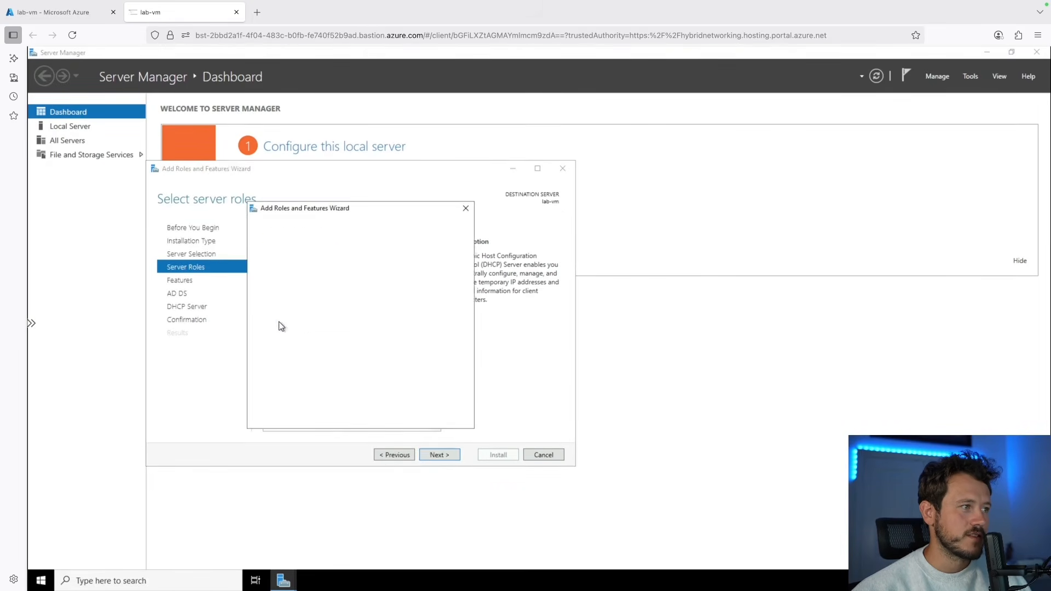
{"action": "left_click", "coordinate": [436, 400]}
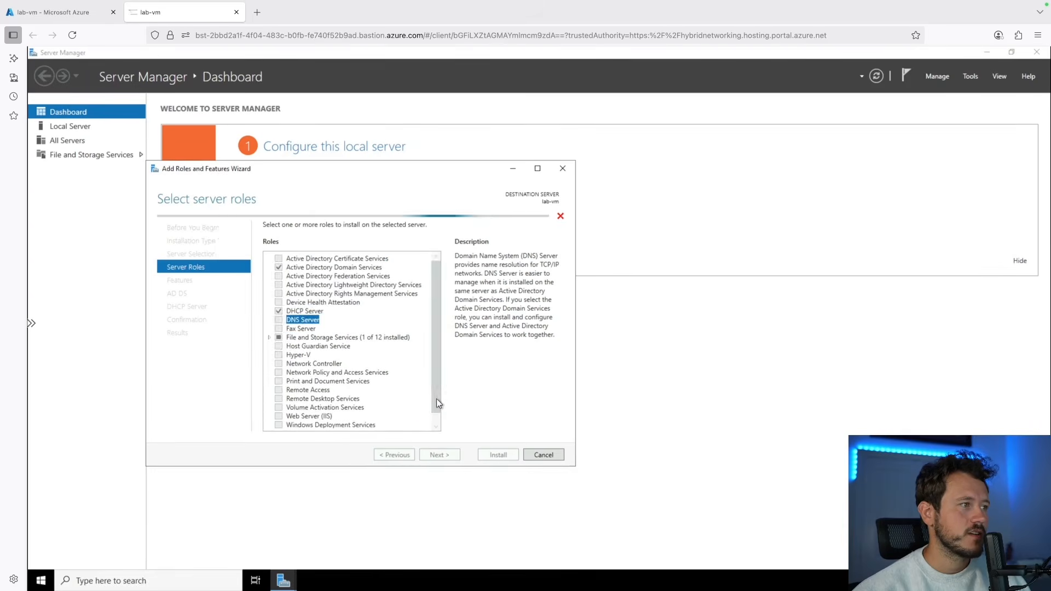
Add the Print and Document Services and Web Server (IIS) roles with their required features
{"action": "left_click", "coordinate": [283, 382]}
{"action": "left_click", "coordinate": [385, 413]}
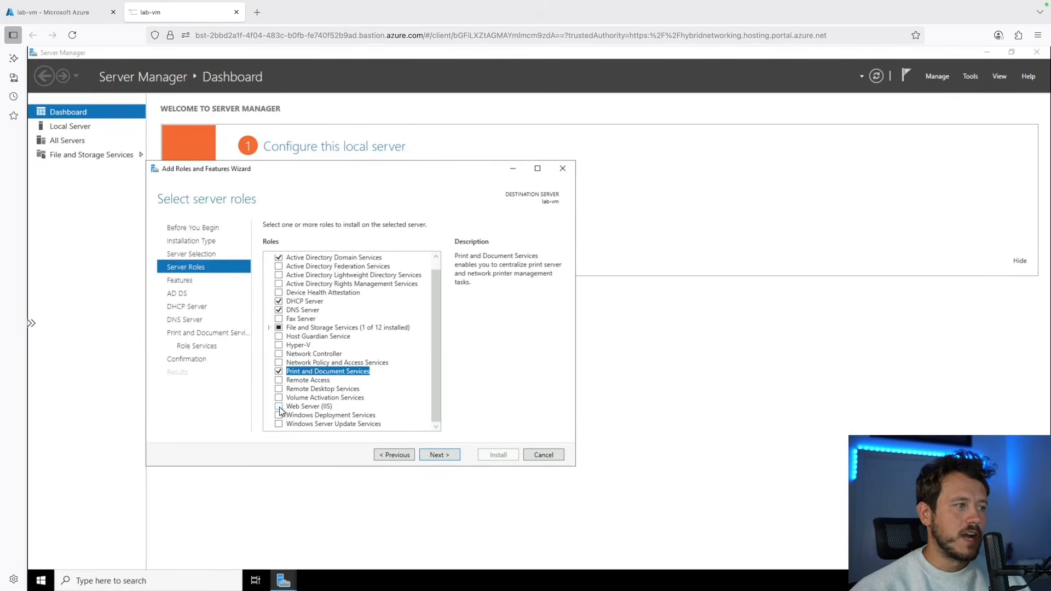
{"action": "left_click", "coordinate": [279, 406]}
{"action": "left_click", "coordinate": [387, 404]}
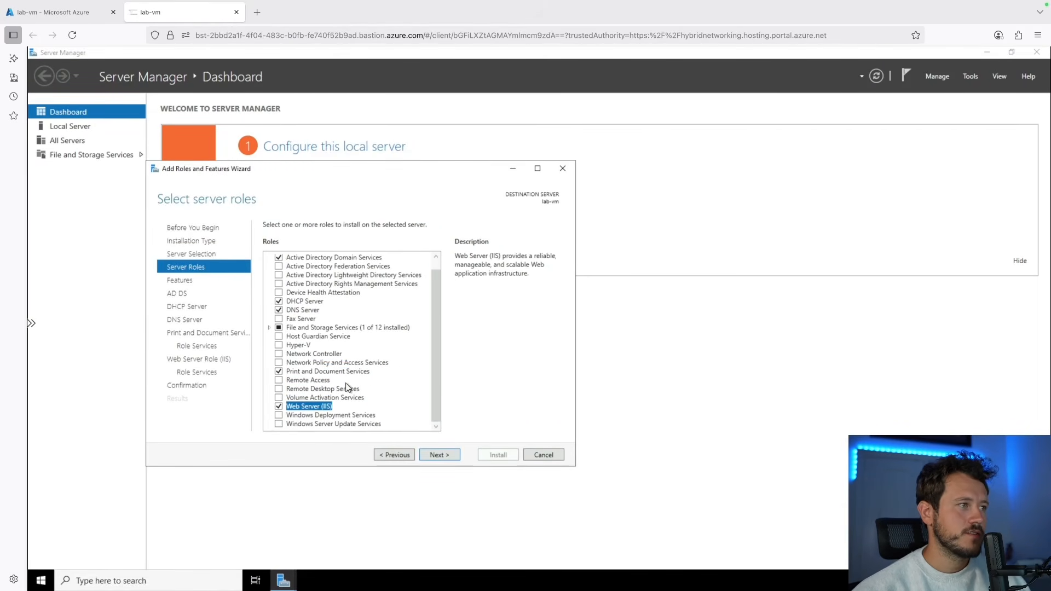
{"action": "scroll", "coordinate": [346, 387], "scroll_direction": "up", "scroll_amount": 1}
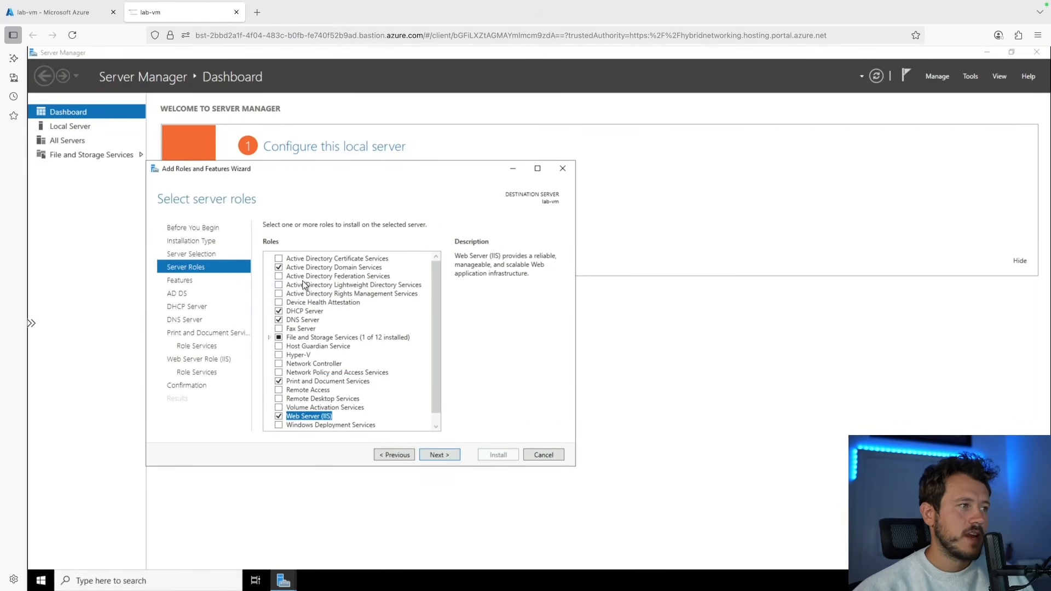
Accept the default features and role services and install the selected server roles
{"action": "left_click", "coordinate": [434, 455]}
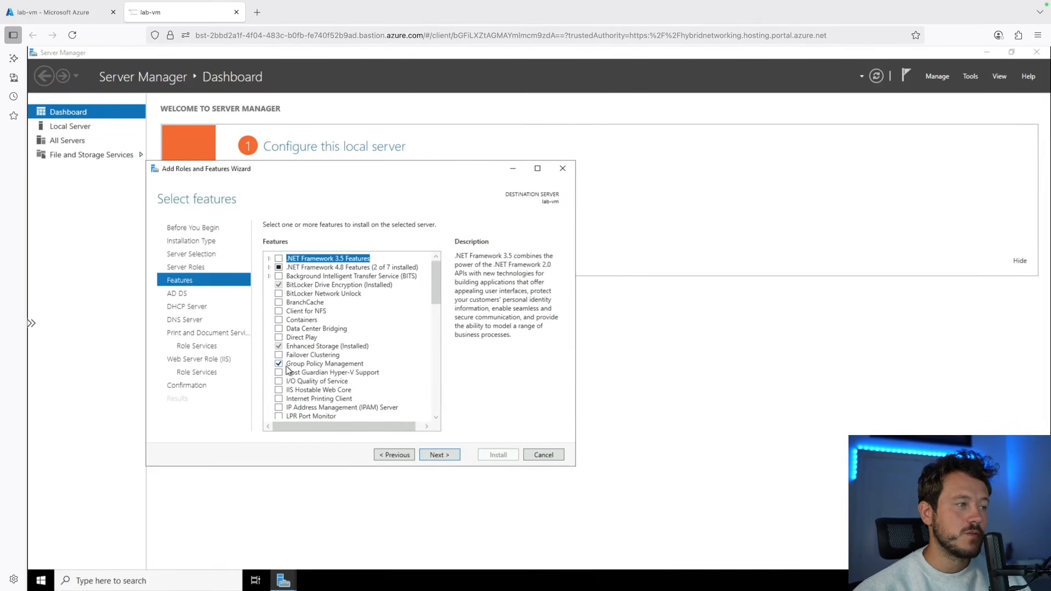
{"action": "left_click", "coordinate": [436, 452]}
{"action": "left_click", "coordinate": [435, 455]}
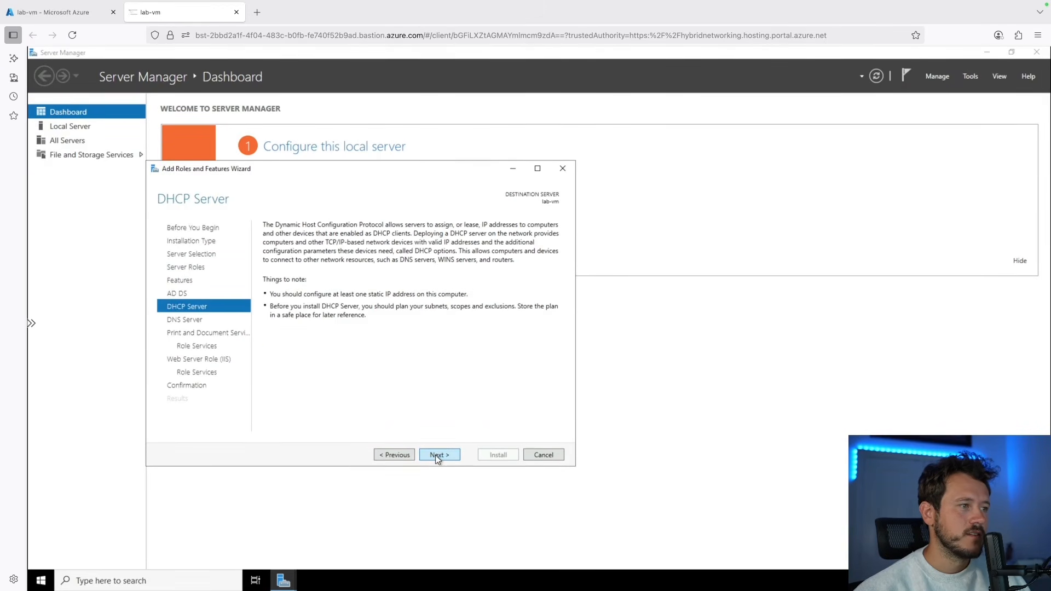
{"action": "left_click", "coordinate": [435, 455]}
{"action": "left_click", "coordinate": [436, 455]}
{"action": "left_click", "coordinate": [436, 455]}
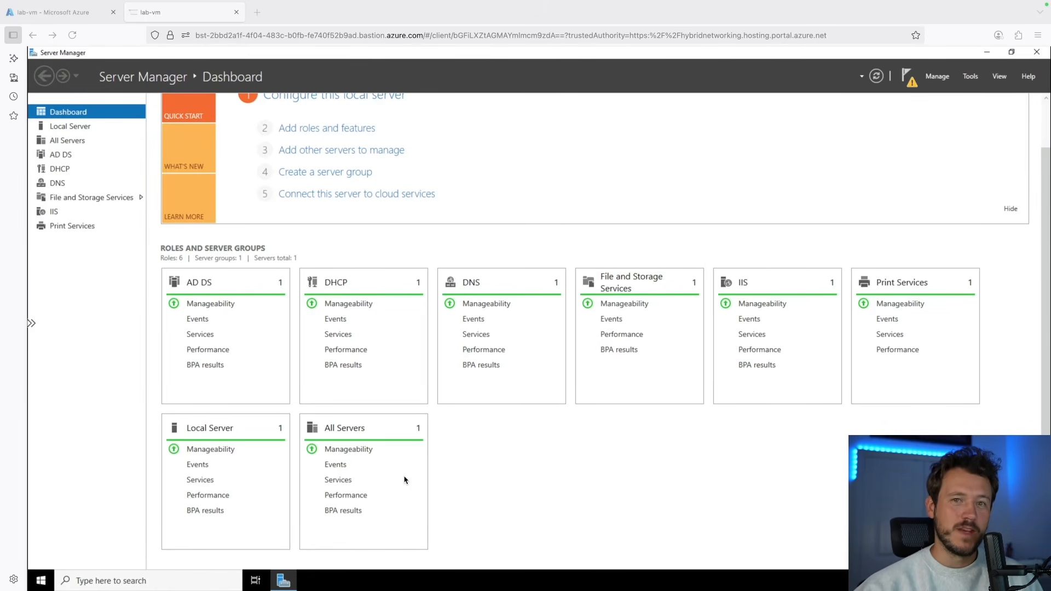
Restart the server with the reason Other (Unplanned)
{"action": "left_click", "coordinate": [40, 584]}
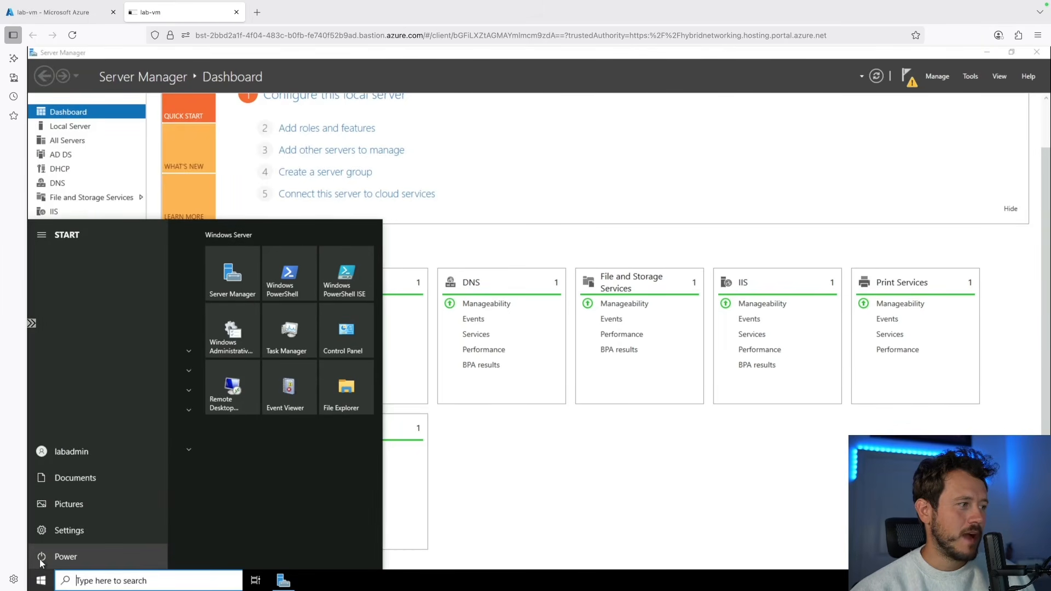
{"action": "left_click", "coordinate": [40, 559]}
{"action": "left_click", "coordinate": [78, 522]}
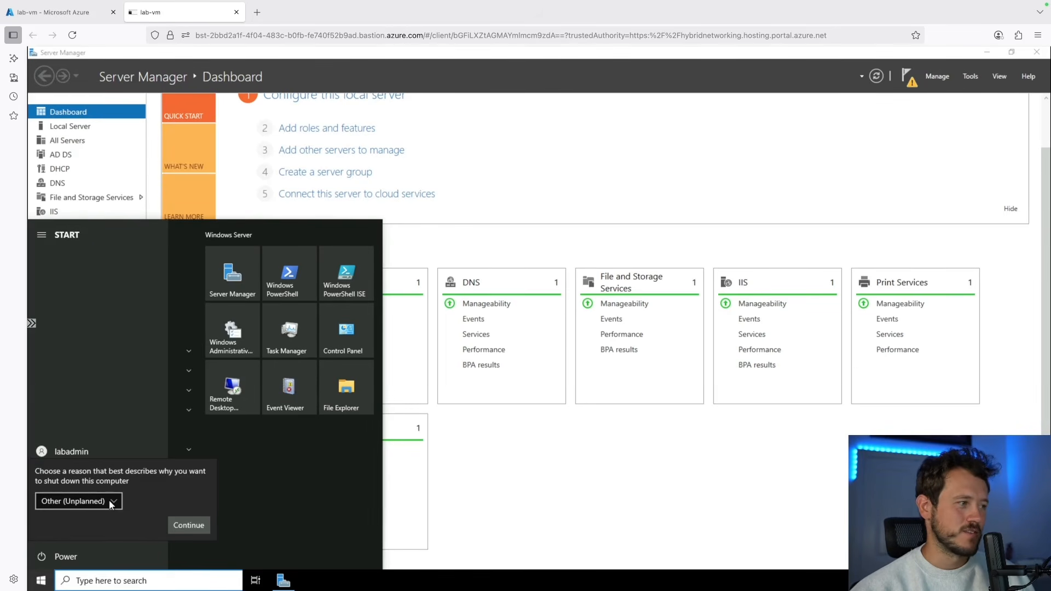
{"action": "left_click", "coordinate": [189, 525]}
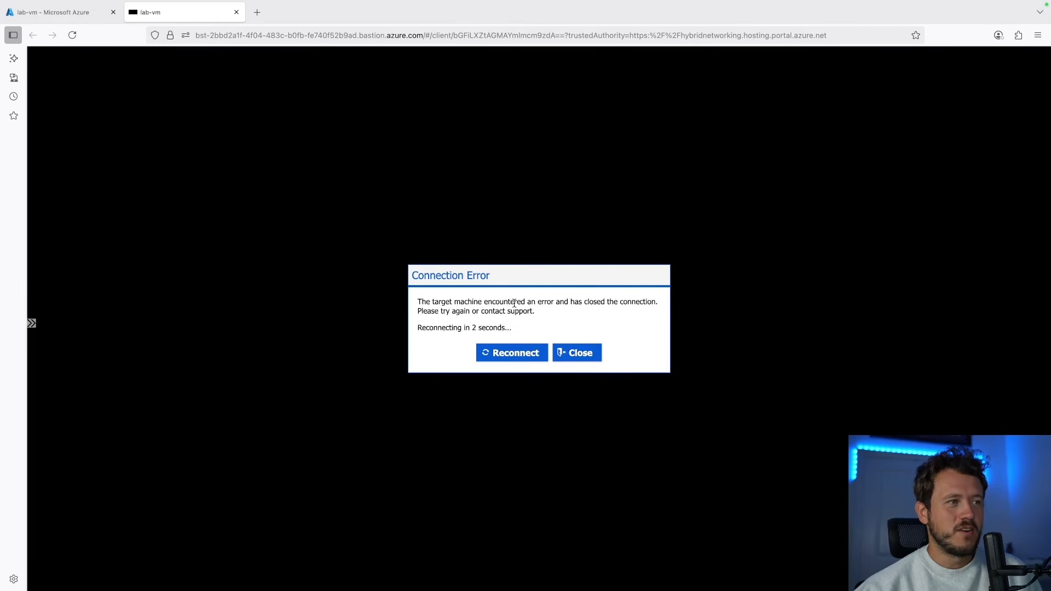
Close the disconnected session and reconnect to lab-vm through Bastion over RDP as labadmin, entering the VM password
{"action": "left_click", "coordinate": [236, 13]}
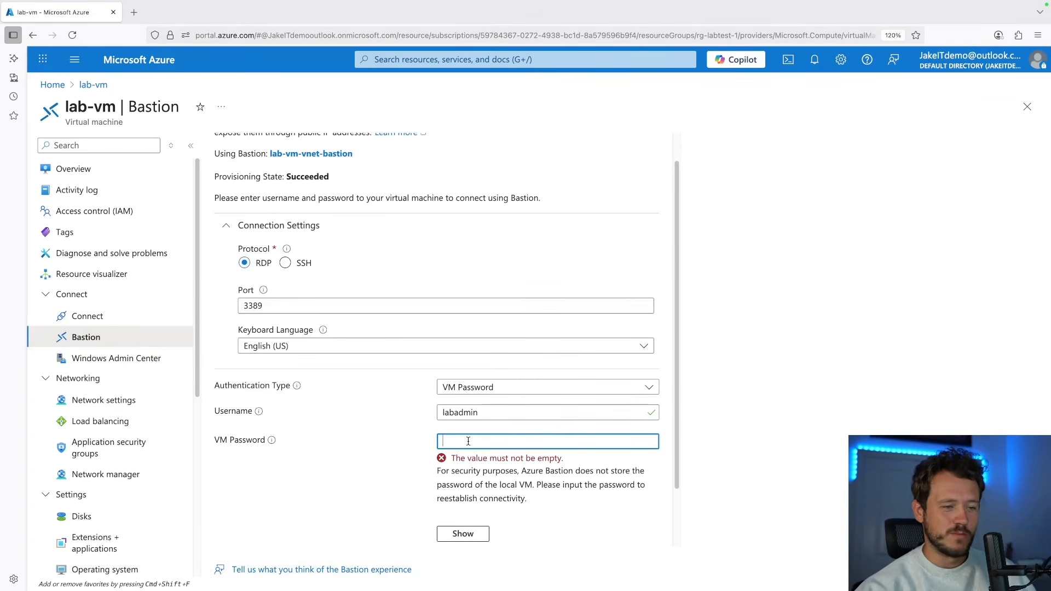
{"action": "key", "text": "super+v"}
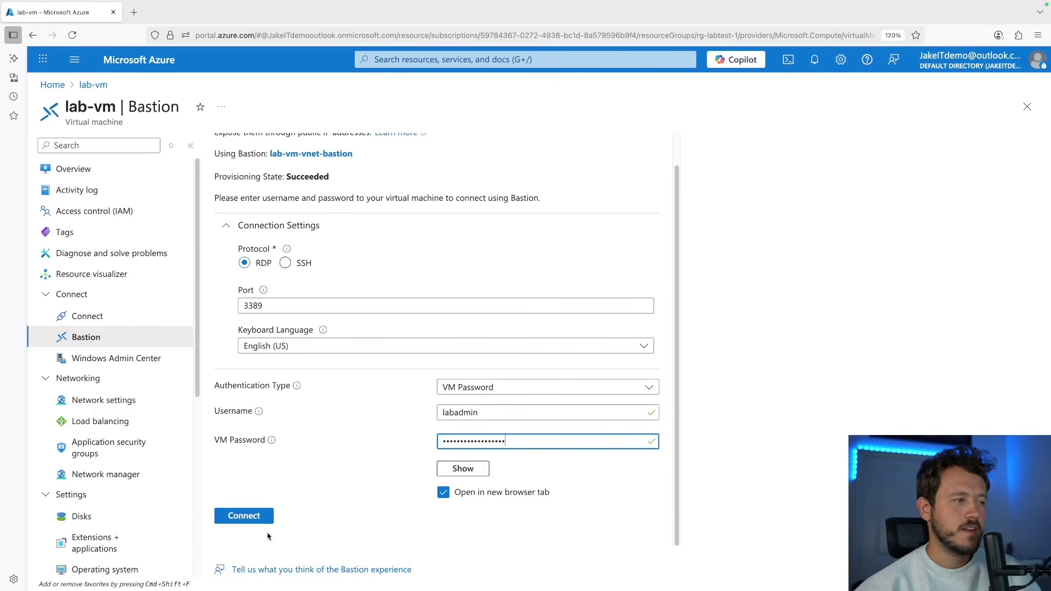
{"action": "left_click", "coordinate": [244, 518]}
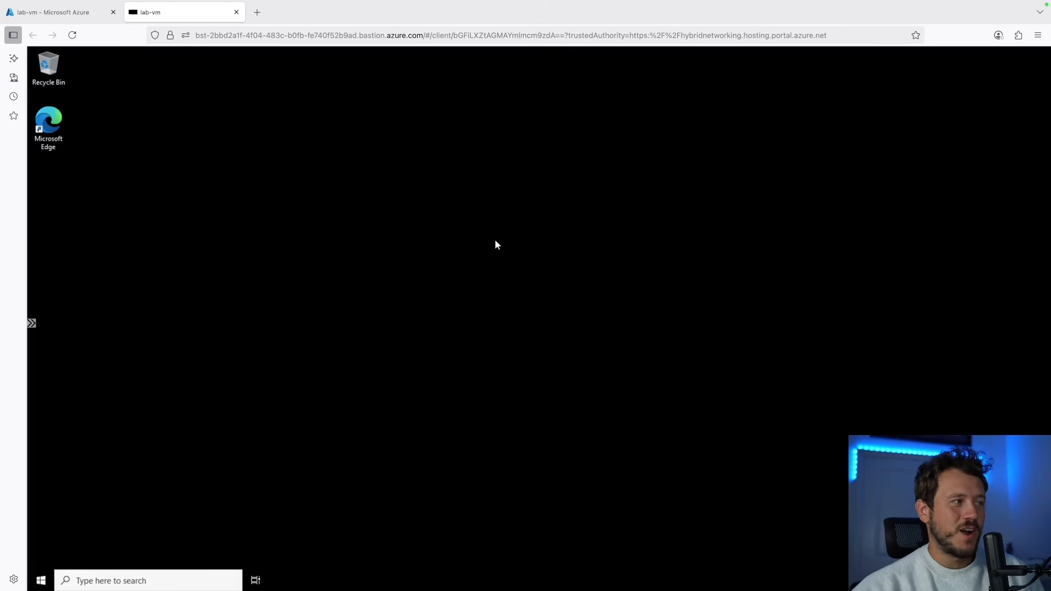
Open the Active Directory Users and Computers, DHCP, DNS and Print Management consoles and spread their windows apart for comparison
{"action": "left_click", "coordinate": [149, 581]}
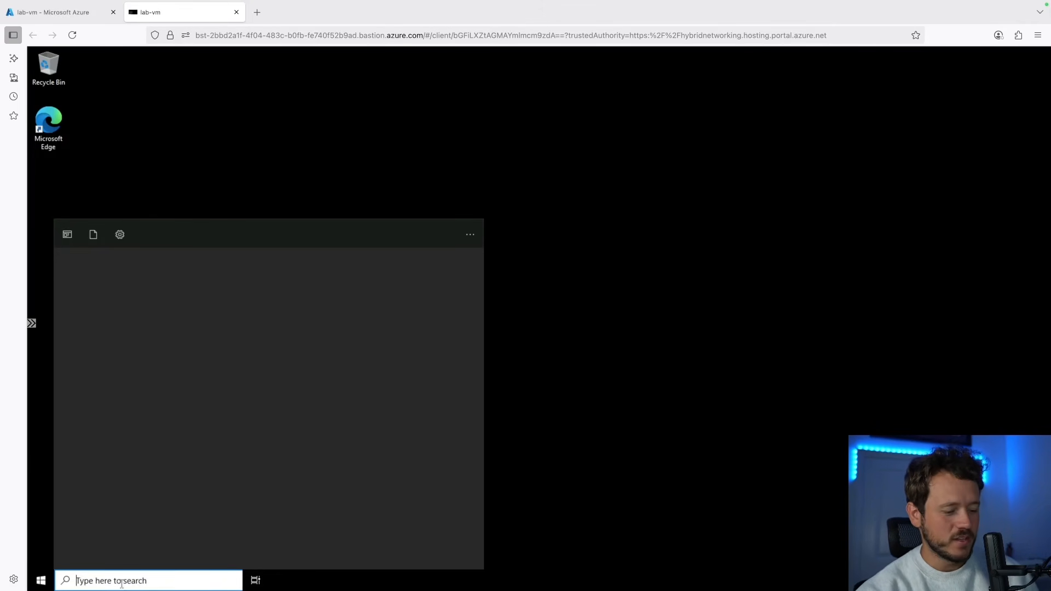
{"action": "type", "text": "active director"}
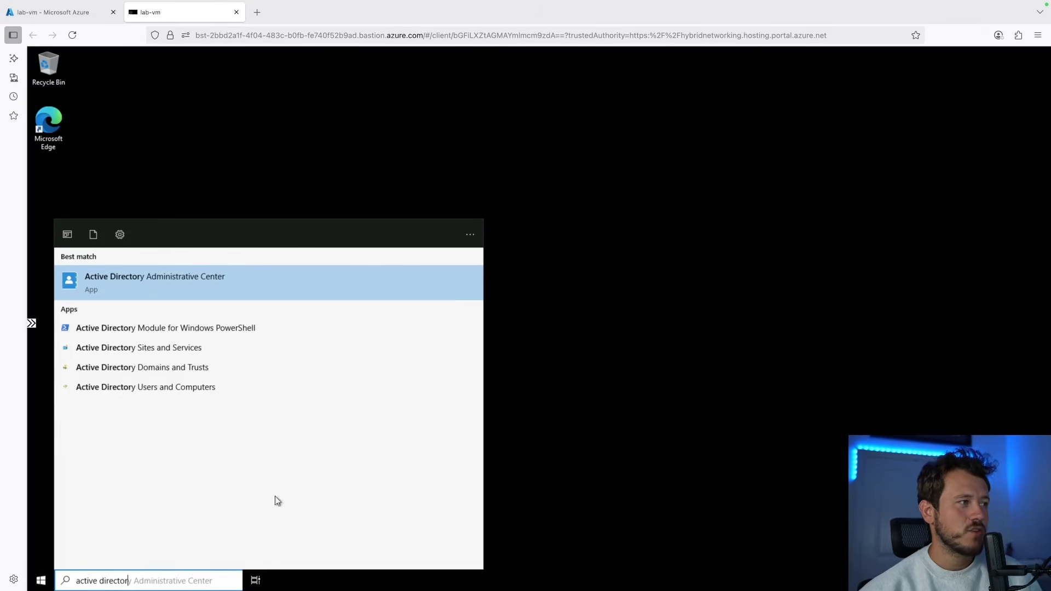
{"action": "left_click", "coordinate": [156, 386]}
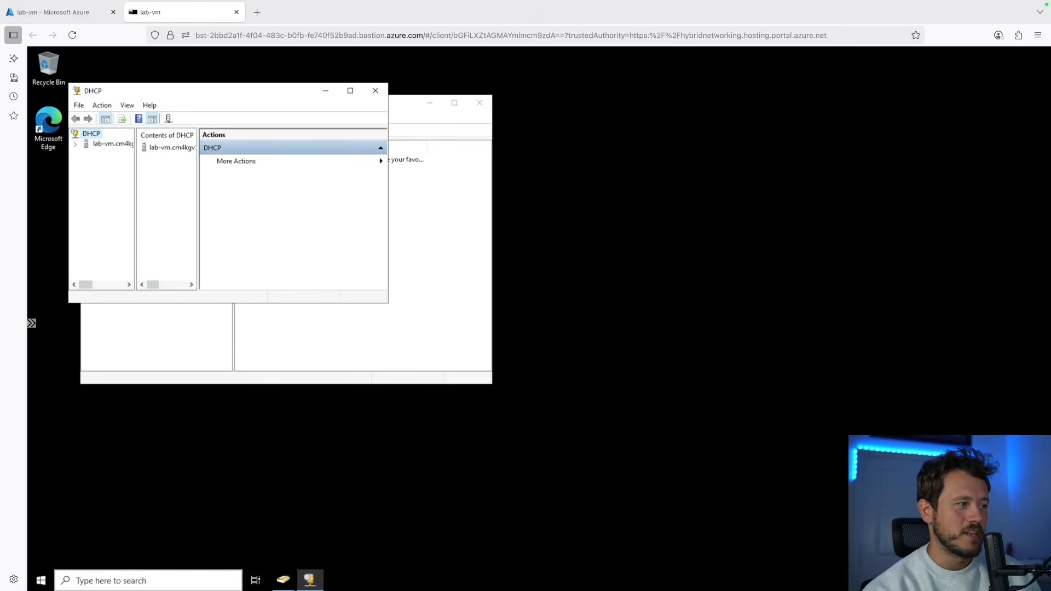
{"action": "left_click", "coordinate": [110, 580]}
{"action": "type", "text": "dns"}
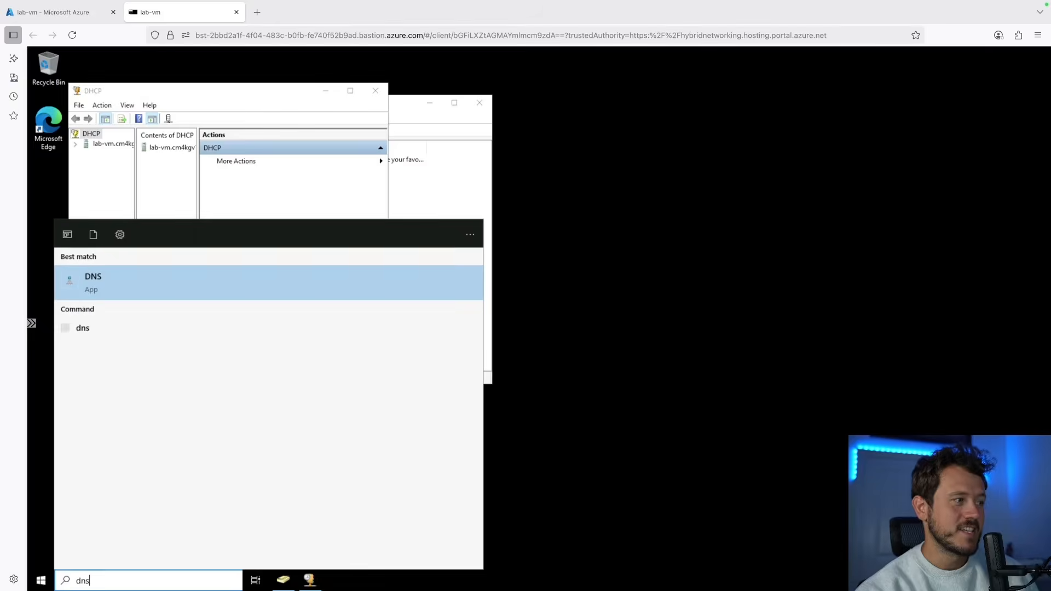
{"action": "key", "text": "Return"}
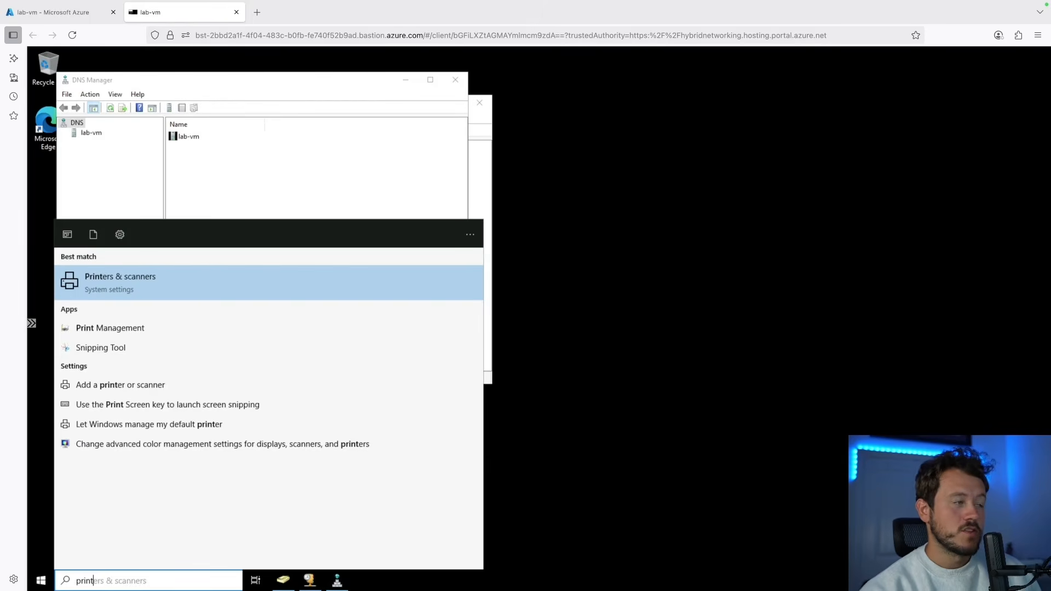
{"action": "left_click", "coordinate": [123, 328]}
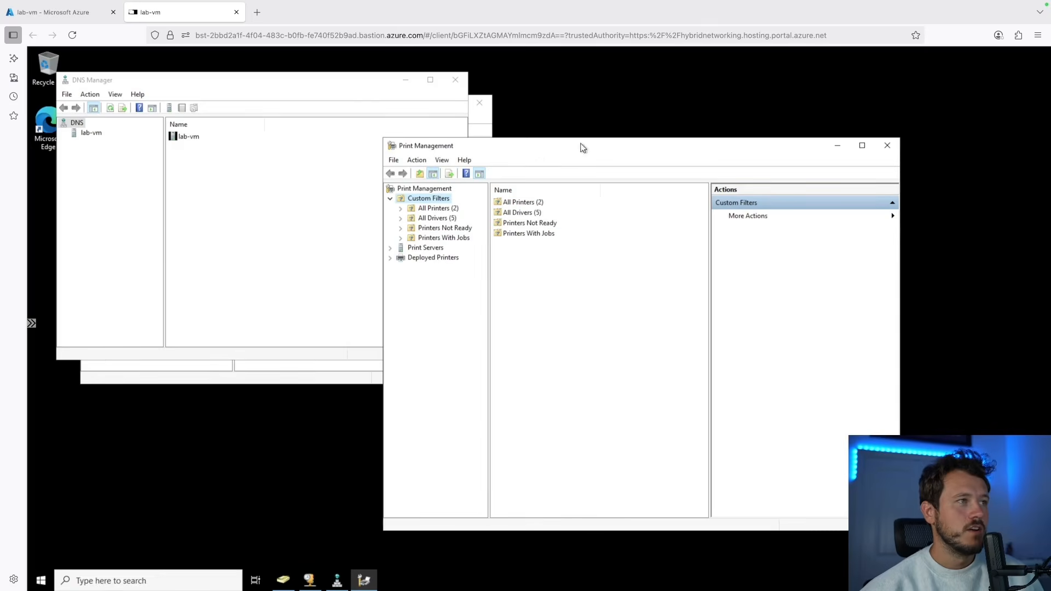
{"action": "left_click_drag", "start_coordinate": [353, 86], "coordinate": [357, 266]}
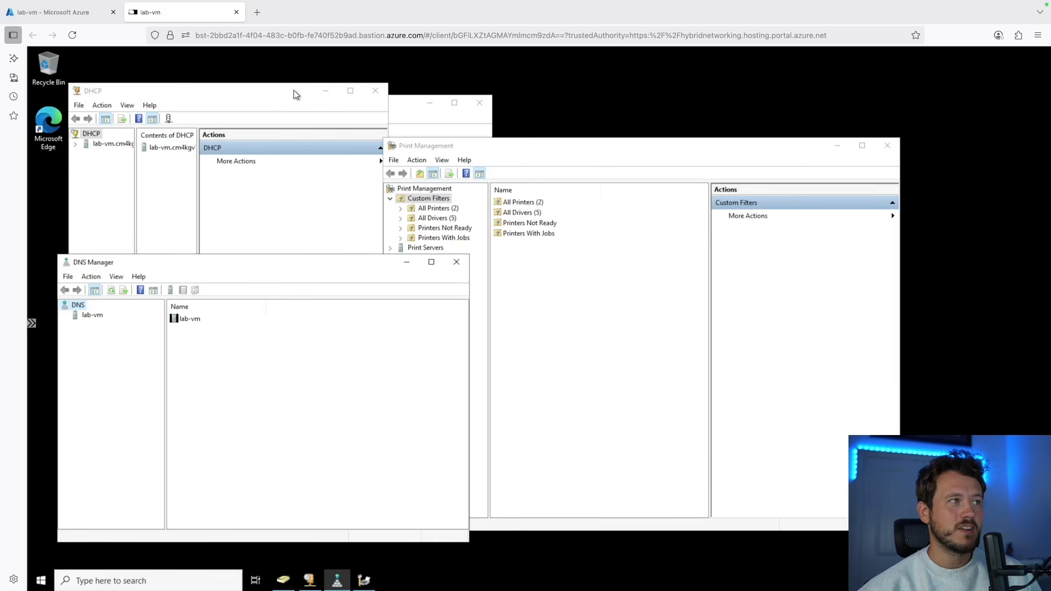
{"action": "left_click_drag", "start_coordinate": [293, 90], "coordinate": [491, 85]}
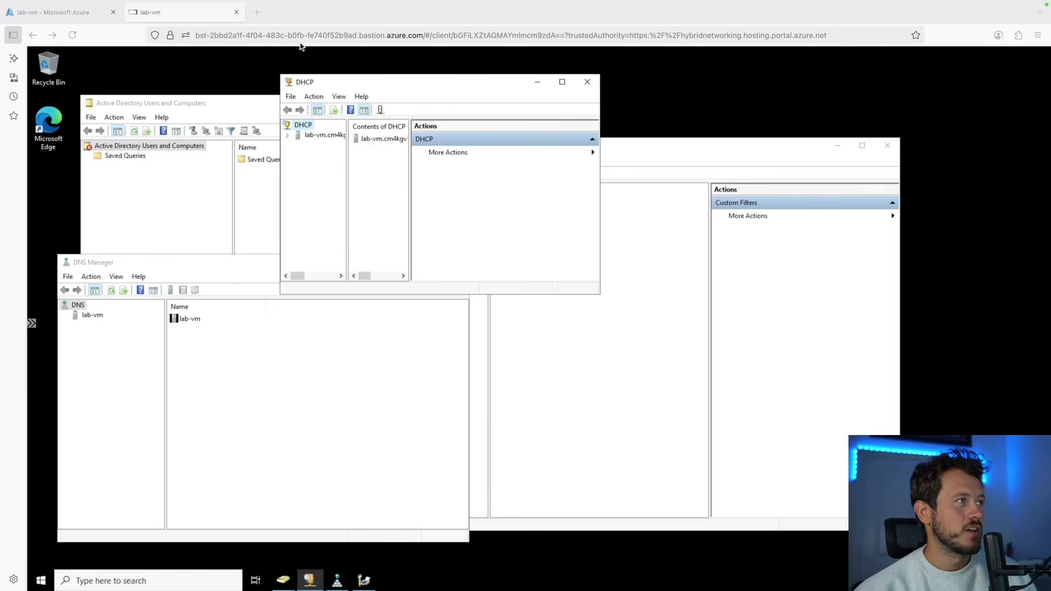
Close the remote session, return to the Azure portal home and open the rg-labtest-1 resource group
{"action": "left_click", "coordinate": [237, 14]}
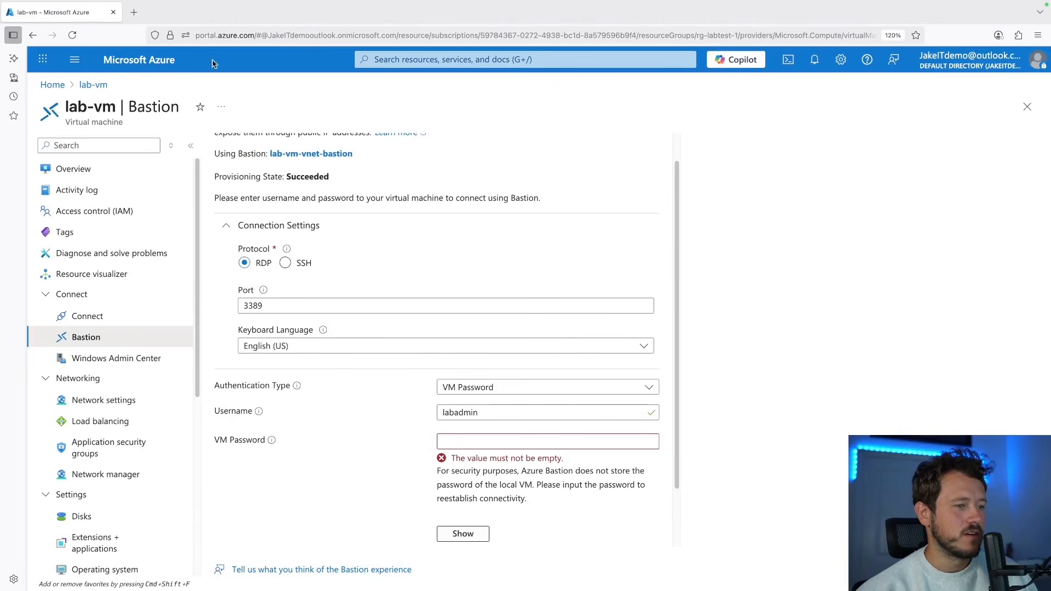
{"action": "left_click", "coordinate": [48, 85]}
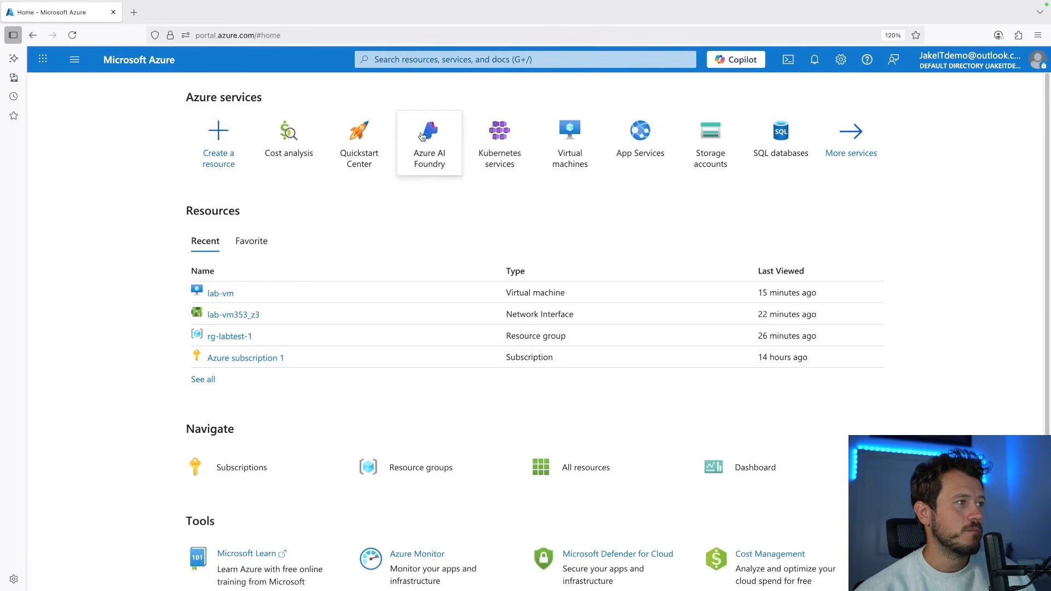
{"action": "mouse_move", "coordinate": [224, 343]}
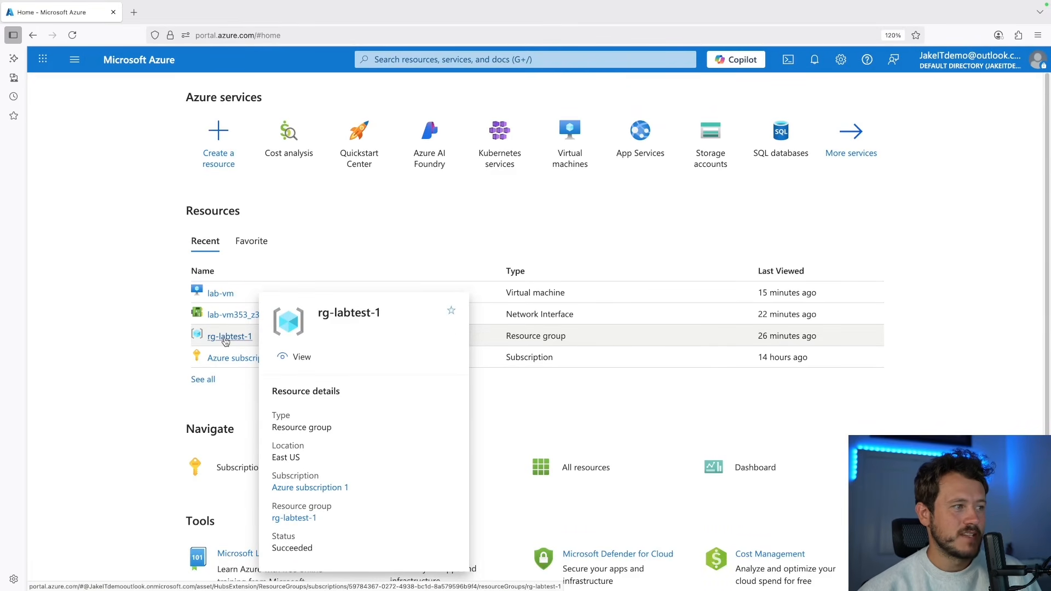
{"action": "left_click", "coordinate": [225, 343]}
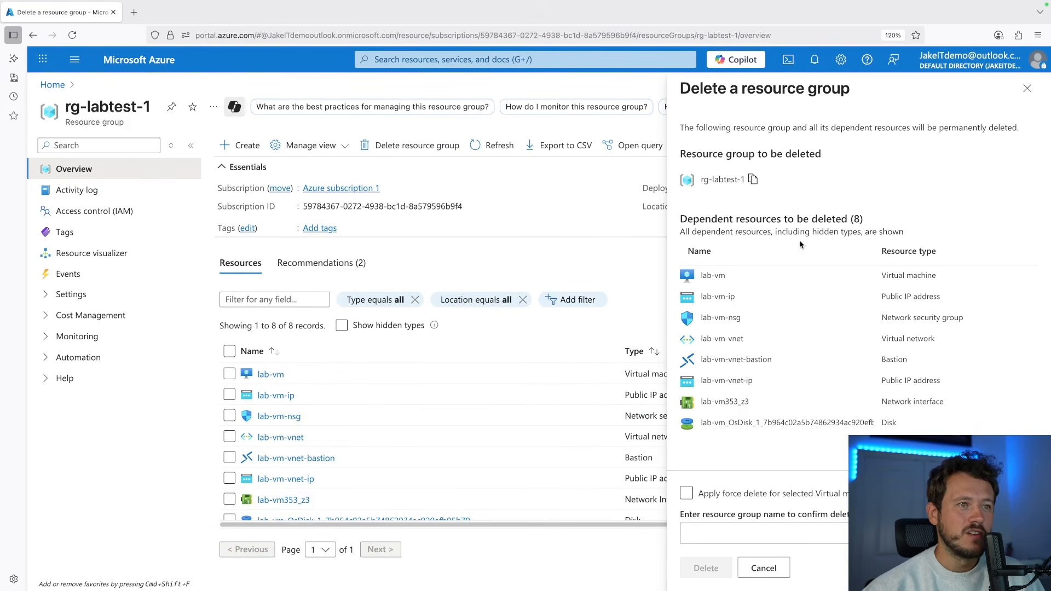
Review the deletion form for rg-labtest-1, switch force delete for virtual machines on and off, and cancel the deletion
{"action": "left_click", "coordinate": [689, 495]}
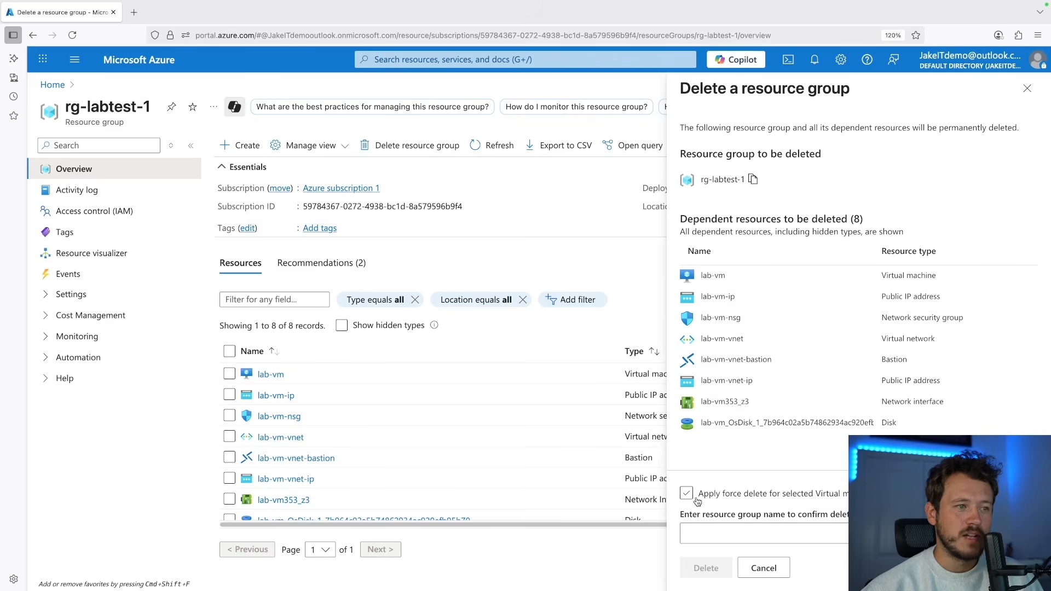
{"action": "left_click", "coordinate": [697, 500]}
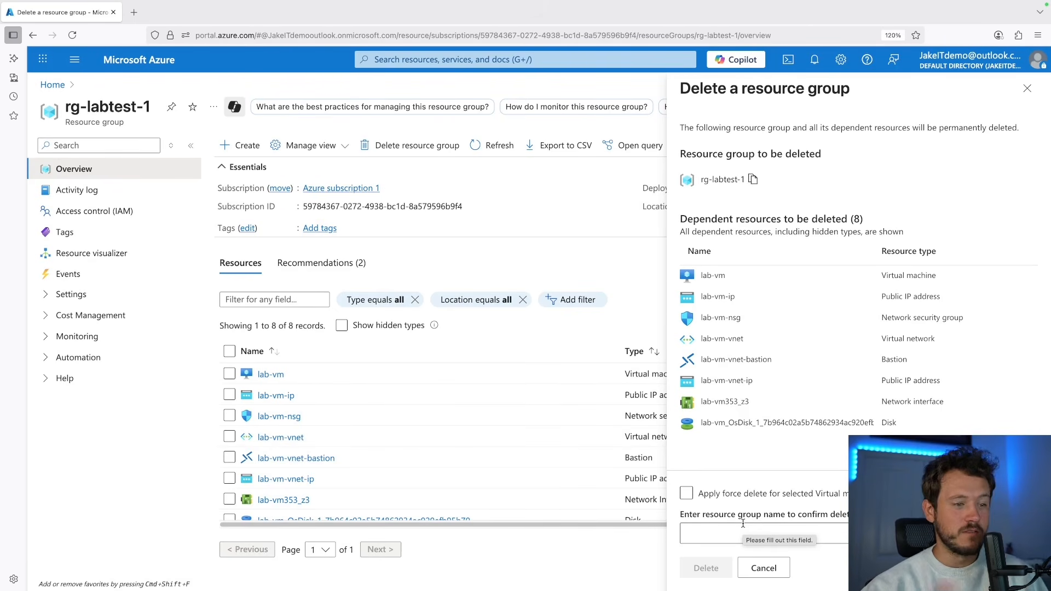
{"action": "mouse_move", "coordinate": [770, 576]}
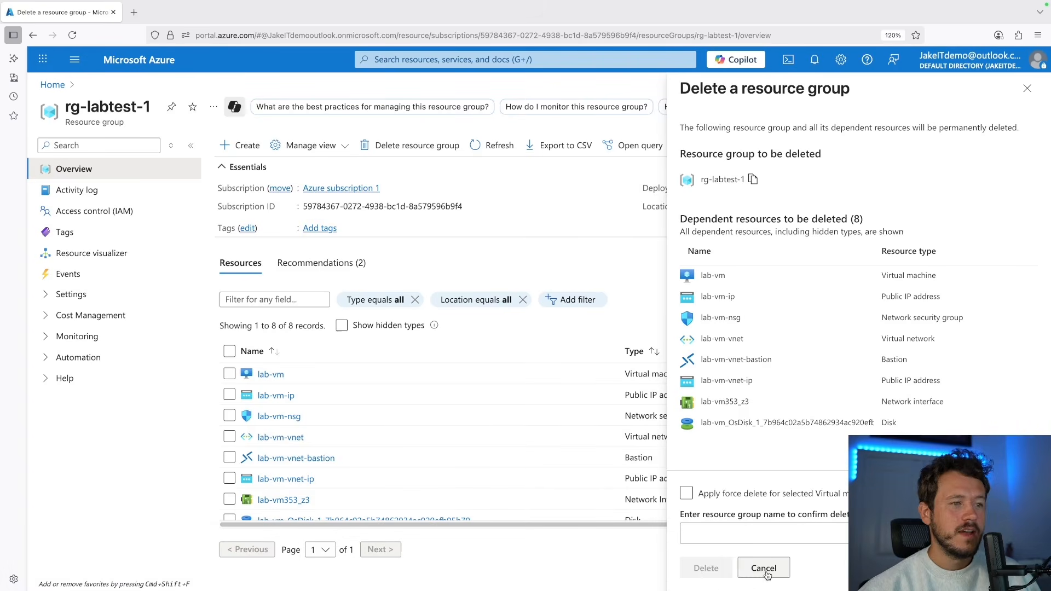
{"action": "left_click", "coordinate": [765, 568]}
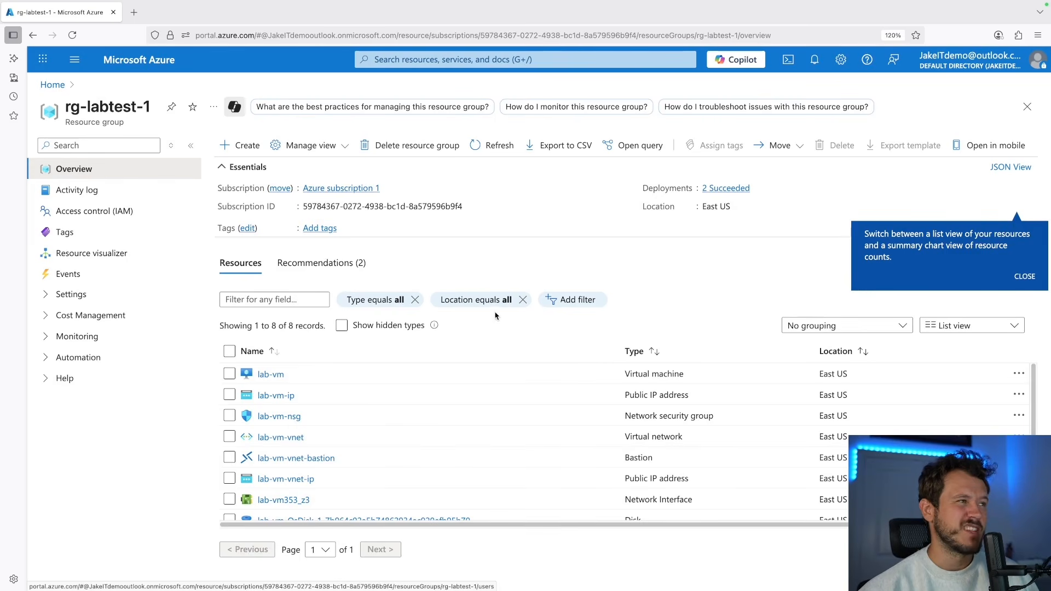
Open the lab-vm virtual machine from the recent resources and request that it be stopped
{"action": "left_click", "coordinate": [416, 59]}
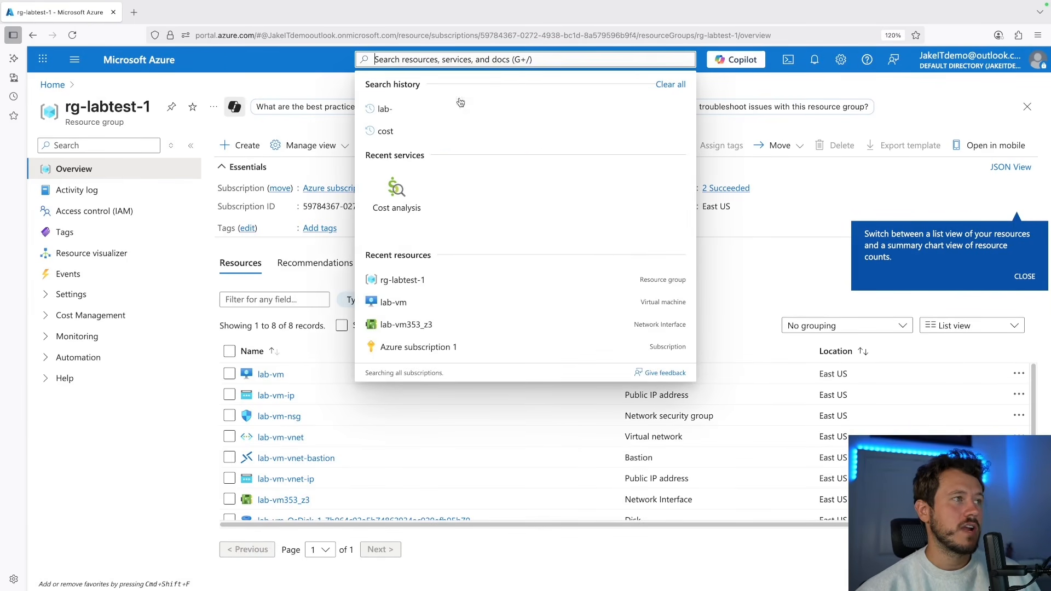
{"action": "left_click", "coordinate": [396, 302]}
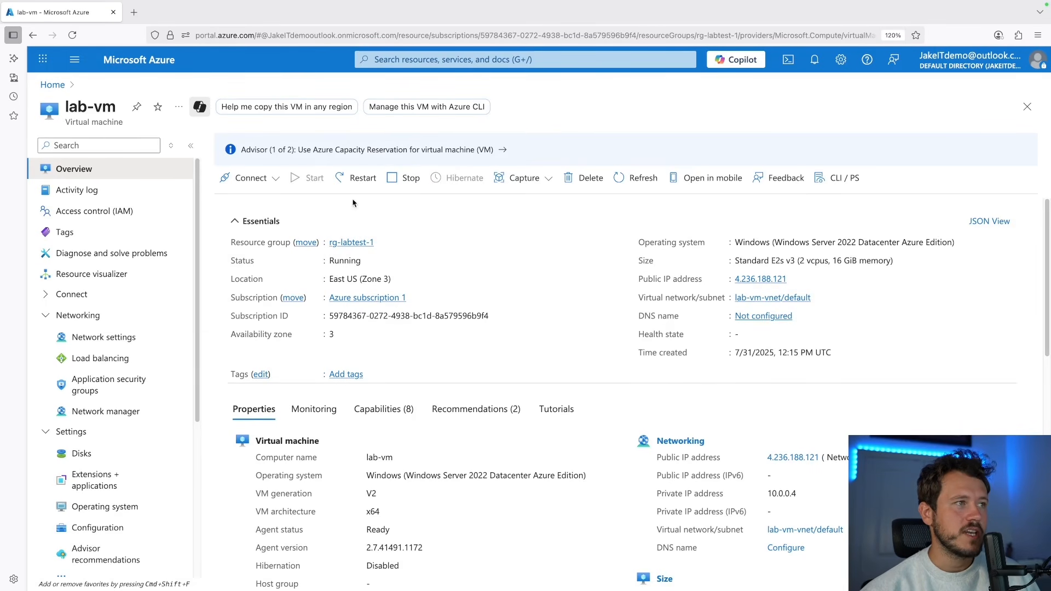
{"action": "left_click", "coordinate": [404, 174]}
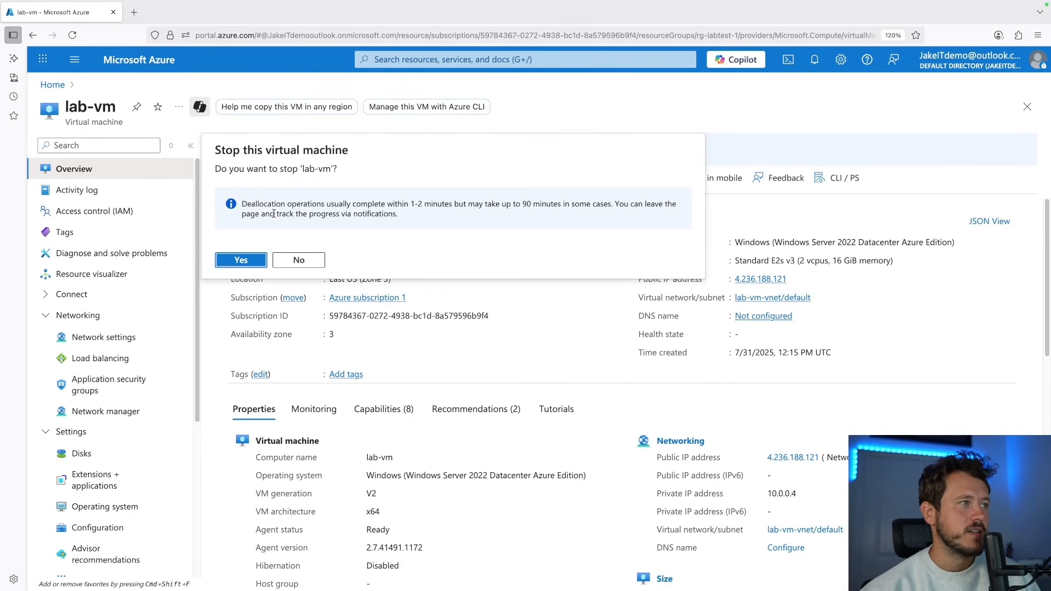